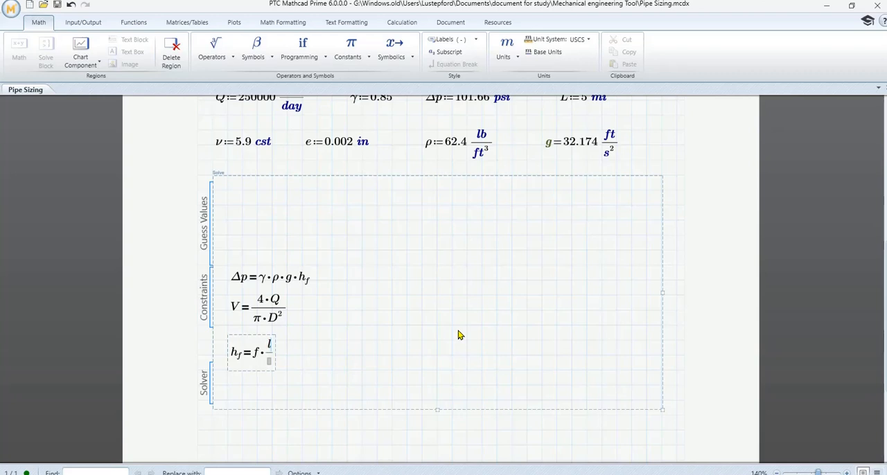
- Complete the fraction after f in the head-loss constraint as L over D
{"action": "type", "text": "L"}
{"action": "left_click", "coordinate": [272, 364]}
{"action": "type", "text": "D"}
- Multiply the right side of the head-loss constraint by V² over 2·g and finish the equation
{"action": "left_click", "coordinate": [281, 353]}
{"action": "type", "text": "*"}
{"action": "type", "text": "/"}
{"action": "type", "text": "V"}
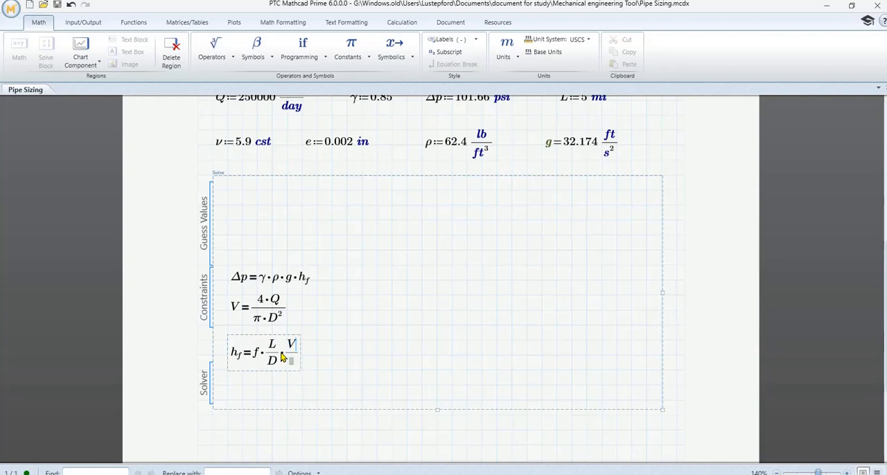
{"action": "type", "text": "^2"}
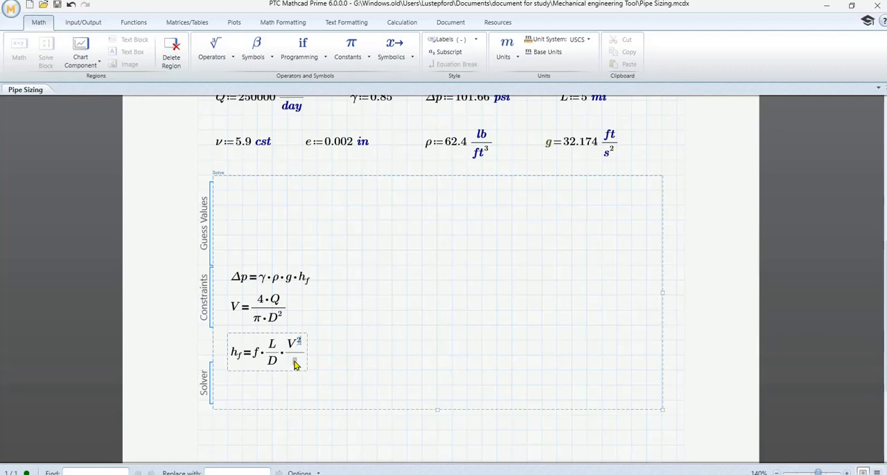
{"action": "left_click", "coordinate": [295, 362]}
{"action": "type", "text": "2"}
{"action": "type", "text": "*g"}
{"action": "left_click", "coordinate": [400, 344]}
- Extend the solve block downward and set the insertion point below the head-loss equation
{"action": "scroll", "coordinate": [400, 347], "scroll_direction": "down", "scroll_amount": 2}
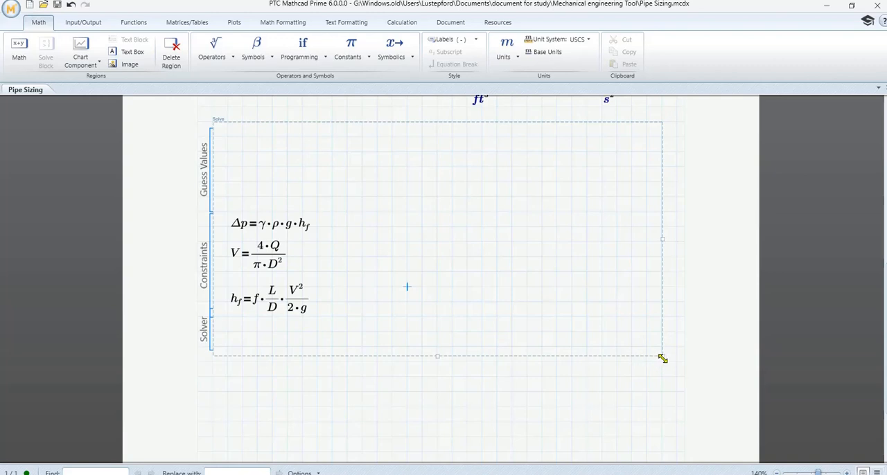
{"action": "left_click_drag", "start_coordinate": [662, 358], "coordinate": [662, 448]}
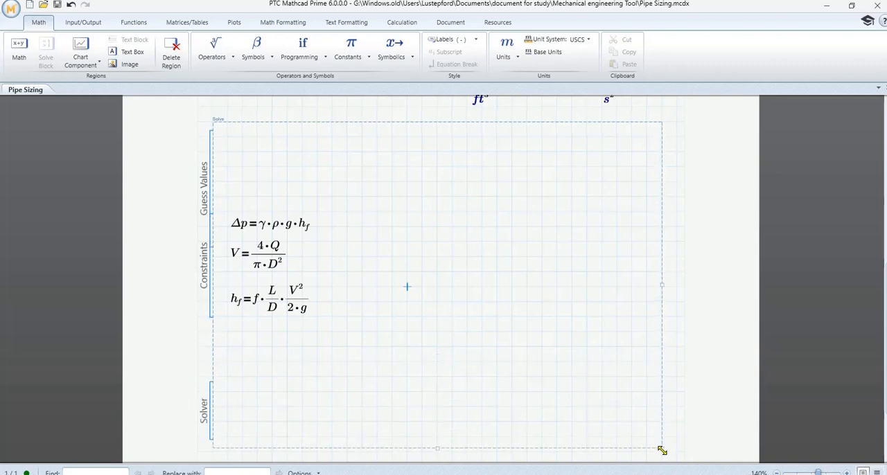
{"action": "left_click", "coordinate": [229, 346]}
{"action": "scroll", "coordinate": [363, 339], "scroll_direction": "up", "scroll_amount": 3}
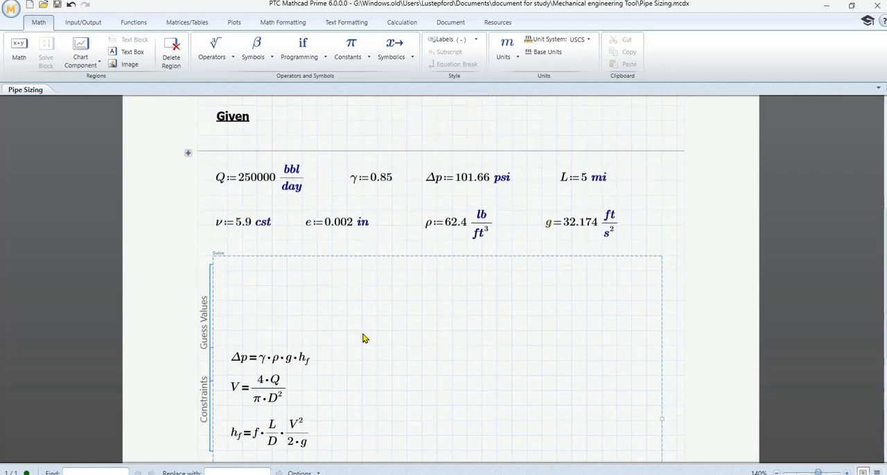
{"action": "scroll", "coordinate": [363, 338], "scroll_direction": "down", "scroll_amount": 3}
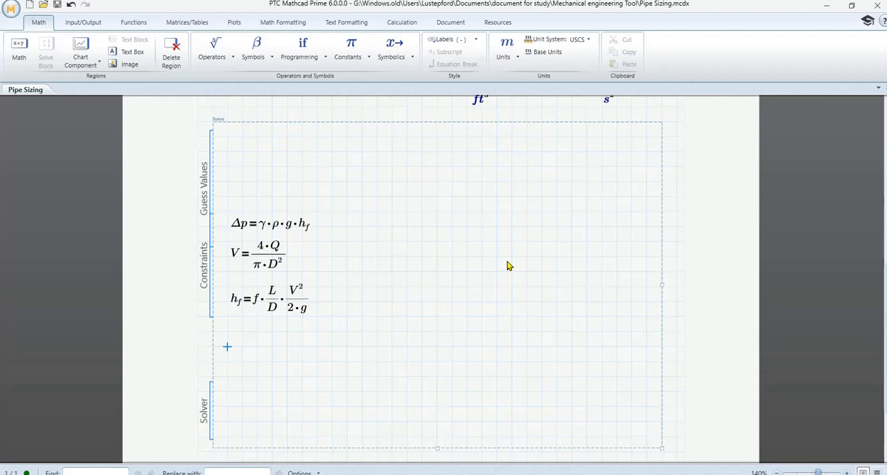
- Enter a Reynolds number constraint, Re equal to a fraction with the numerator ρ·V·D
{"action": "type", "text": "Re "}
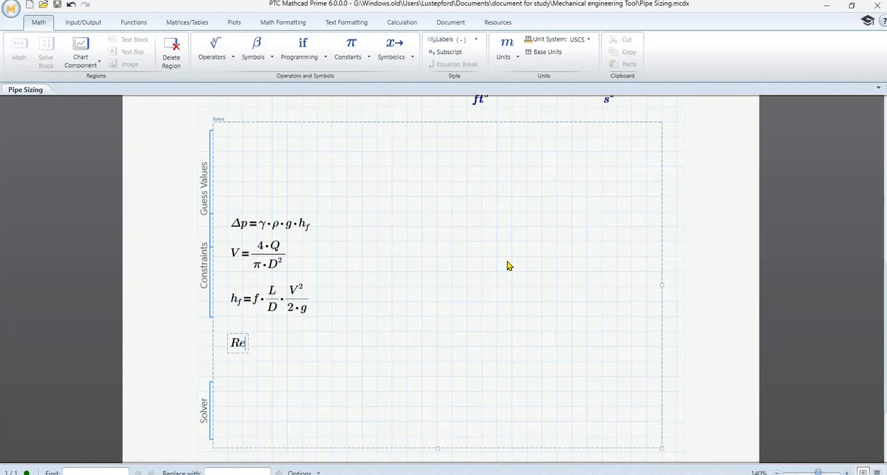
{"action": "type", "text": "="}
{"action": "type", "text": "/"}
{"action": "type", "text": "r"}
{"action": "key", "text": "ctrl+g"}
{"action": "type", "text": "*"}
{"action": "type", "text": "V"}
{"action": "type", "text": "*D"}
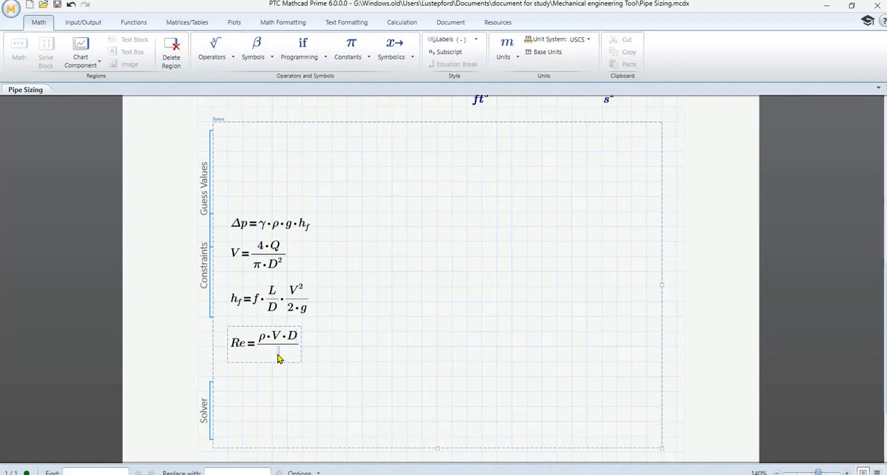
{"action": "type", "text": "m"}
{"action": "key", "text": "ctrl+g"}
{"action": "key", "text": "BackSpace"}
- Remove ρ from the numerator of the Re constraint and enter ν as its denominator
{"action": "left_click", "coordinate": [270, 338]}
{"action": "left_click", "coordinate": [272, 338]}
{"action": "key", "text": "BackSpace"}
{"action": "key", "text": "BackSpace"}
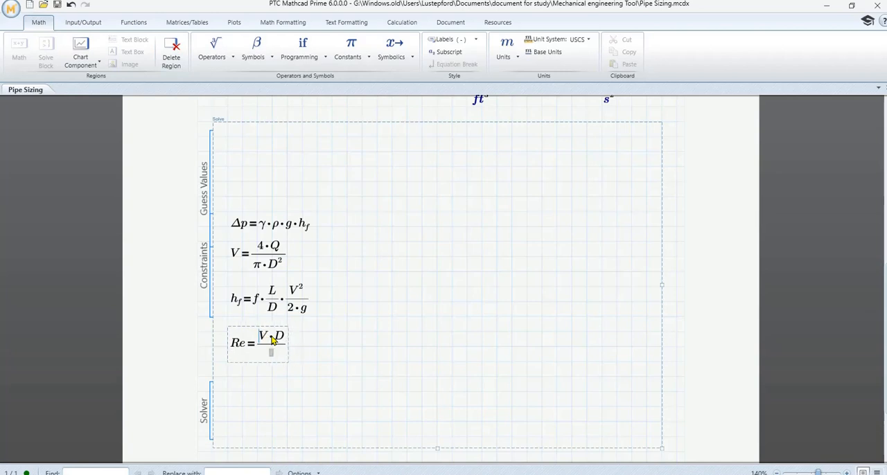
{"action": "left_click", "coordinate": [271, 350]}
{"action": "type", "text": "n"}
{"action": "key", "text": "ctrl+g"}
{"action": "left_click", "coordinate": [452, 346]}
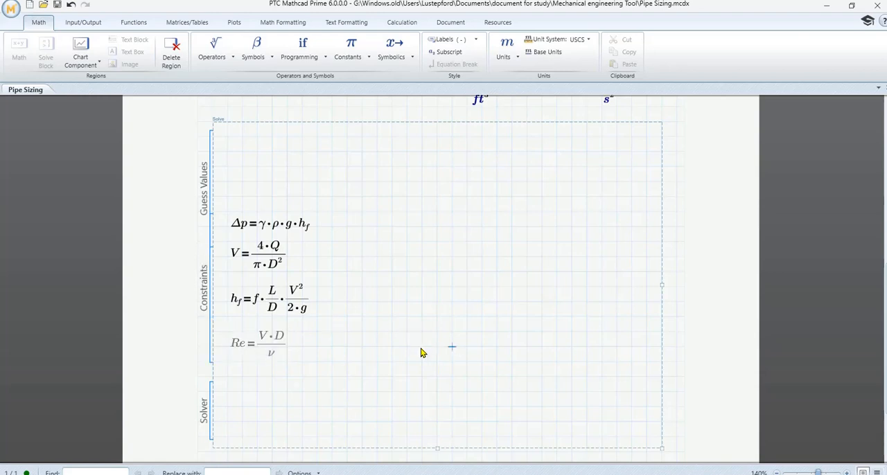
- Start a constraint below the Re equation with 1/√f on the left of the equals sign and move it clear of that equation
{"action": "scroll", "coordinate": [378, 352], "scroll_direction": "up", "scroll_amount": 2}
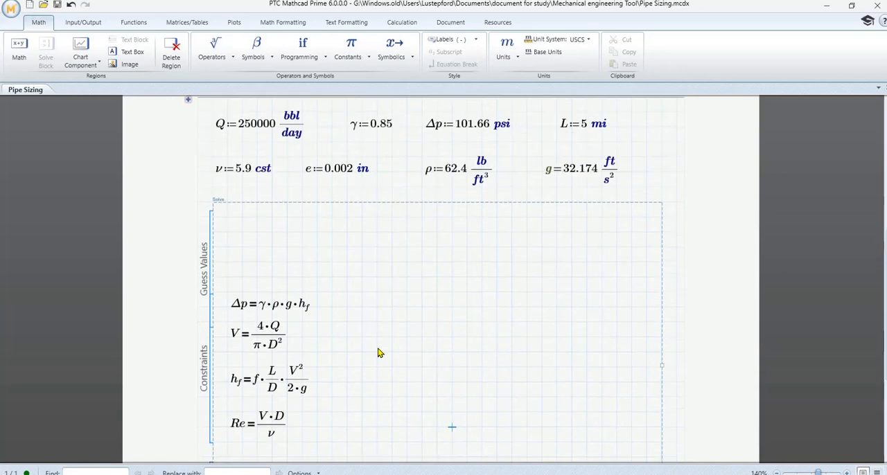
{"action": "scroll", "coordinate": [378, 353], "scroll_direction": "down", "scroll_amount": 5}
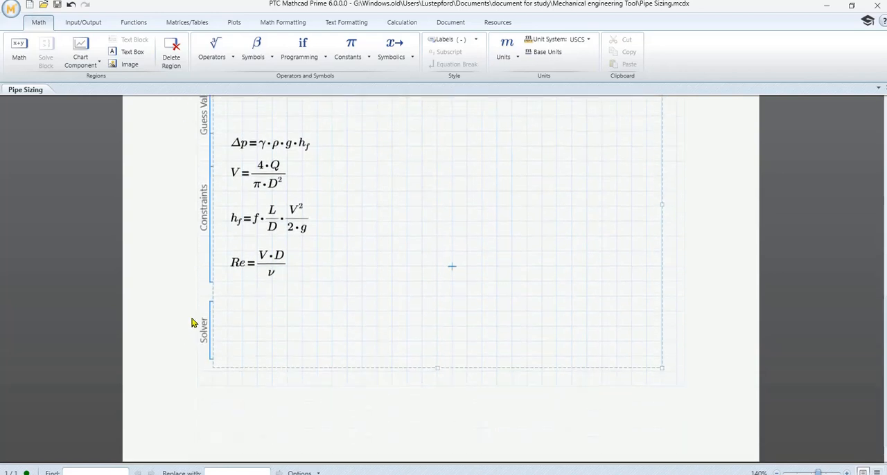
{"action": "left_click", "coordinate": [233, 303]}
{"action": "scroll", "coordinate": [391, 290], "scroll_direction": "up", "scroll_amount": 2}
{"action": "type", "text": "1/"}
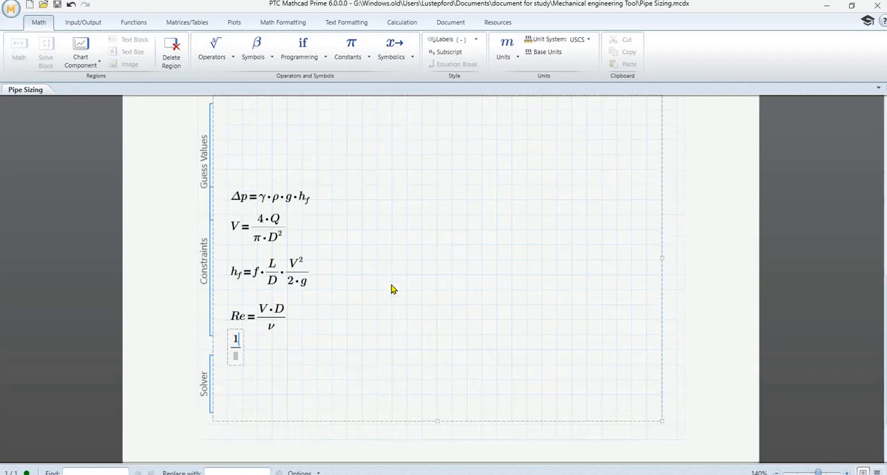
{"action": "left_click", "coordinate": [238, 360]}
{"action": "key", "text": "ctrl+backslash"}
{"action": "type", "text": "f"}
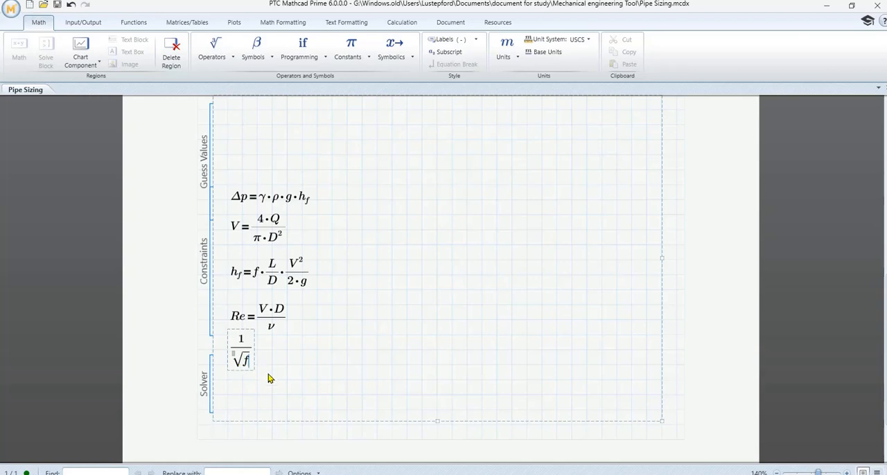
{"action": "key", "text": "Right"}
{"action": "key", "text": "Right"}
{"action": "type", "text": "="}
{"action": "scroll", "coordinate": [342, 334], "scroll_direction": "down", "scroll_amount": 2}
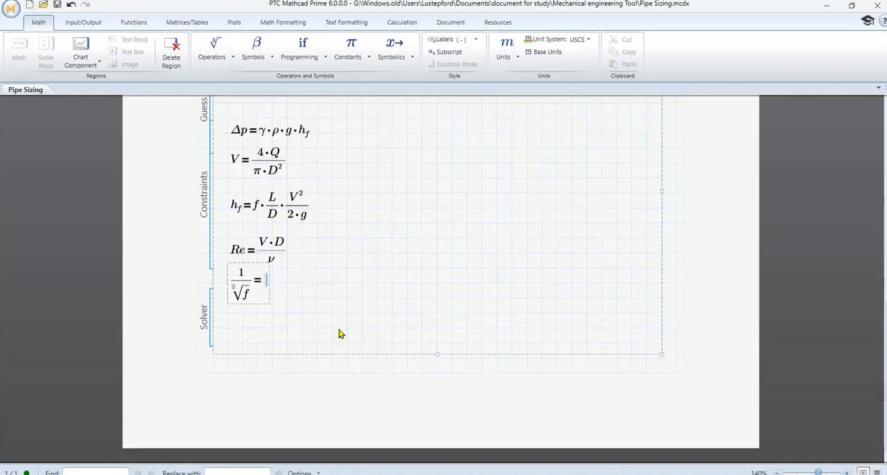
{"action": "left_click_drag", "start_coordinate": [246, 260], "coordinate": [246, 276]}
- Start the right side of the 1/√f constraint with −2·log and an empty pair of parentheses
{"action": "scroll", "coordinate": [397, 274], "scroll_direction": "up", "scroll_amount": 5}
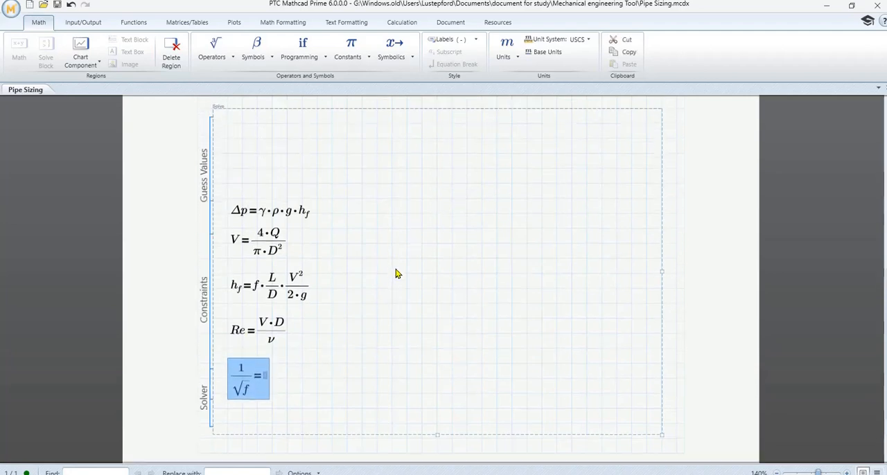
{"action": "scroll", "coordinate": [397, 274], "scroll_direction": "up", "scroll_amount": 4}
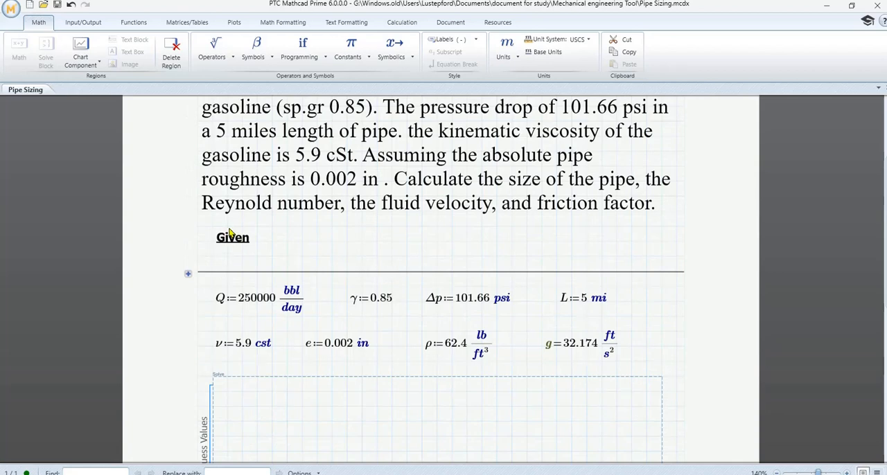
{"action": "left_click", "coordinate": [228, 227]}
{"action": "scroll", "coordinate": [229, 231], "scroll_direction": "up", "scroll_amount": 3}
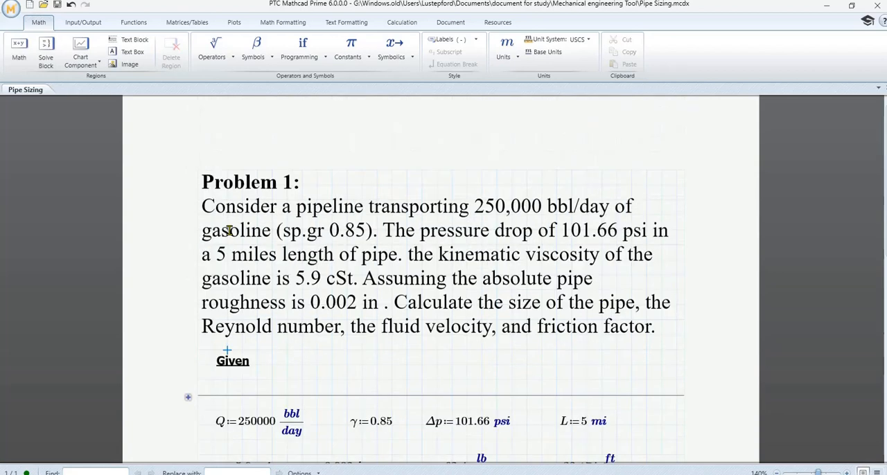
{"action": "scroll", "coordinate": [229, 231], "scroll_direction": "down", "scroll_amount": 10}
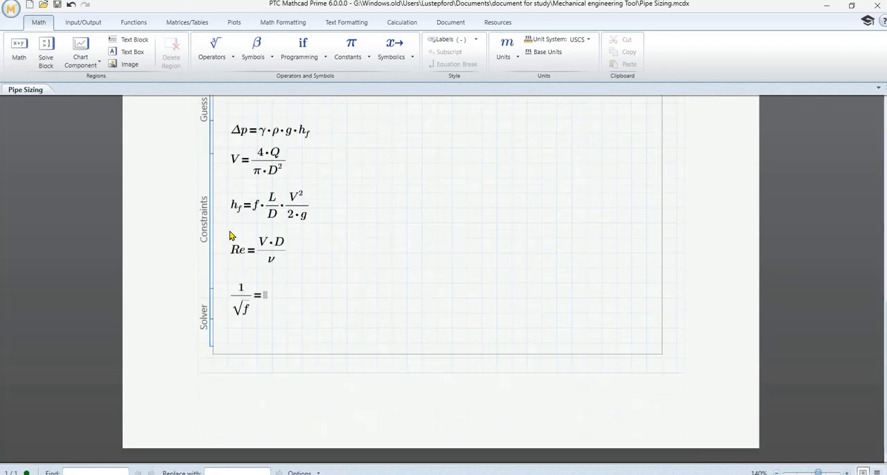
{"action": "left_click", "coordinate": [268, 297]}
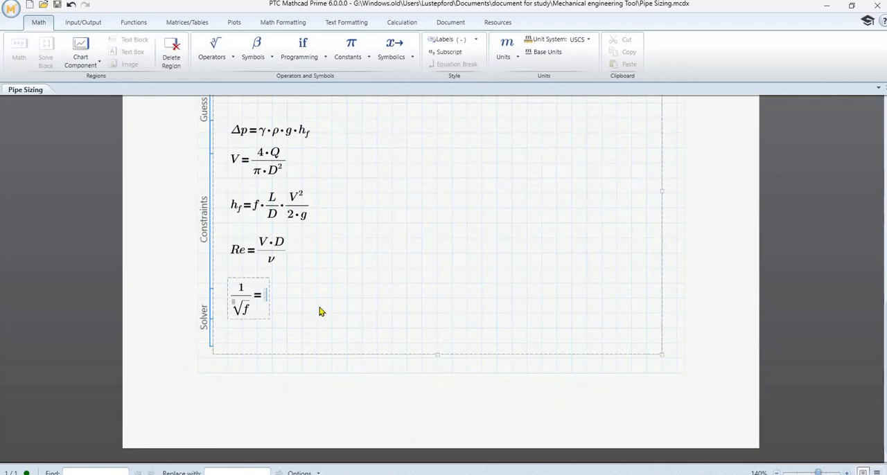
{"action": "type", "text": "-"}
{"action": "type", "text": "2"}
{"action": "type", "text": "*"}
{"action": "type", "text": "l"}
{"action": "type", "text": "("}
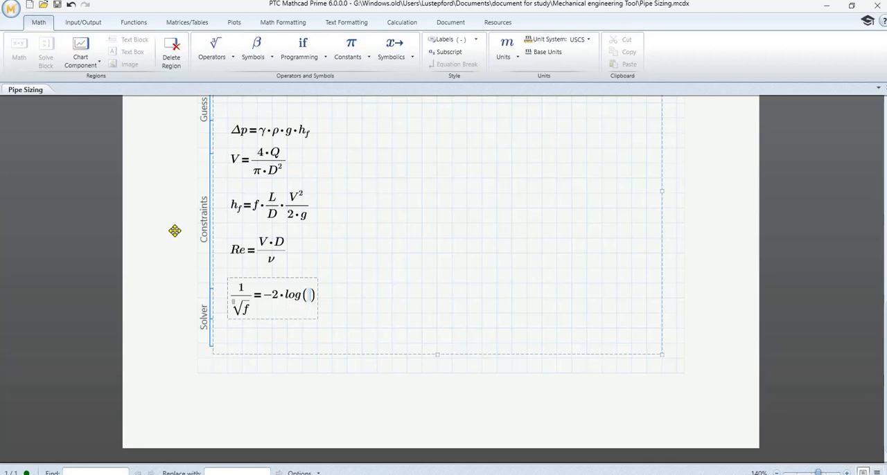
- Open the list of all functions and search it for log
{"action": "left_click", "coordinate": [134, 22]}
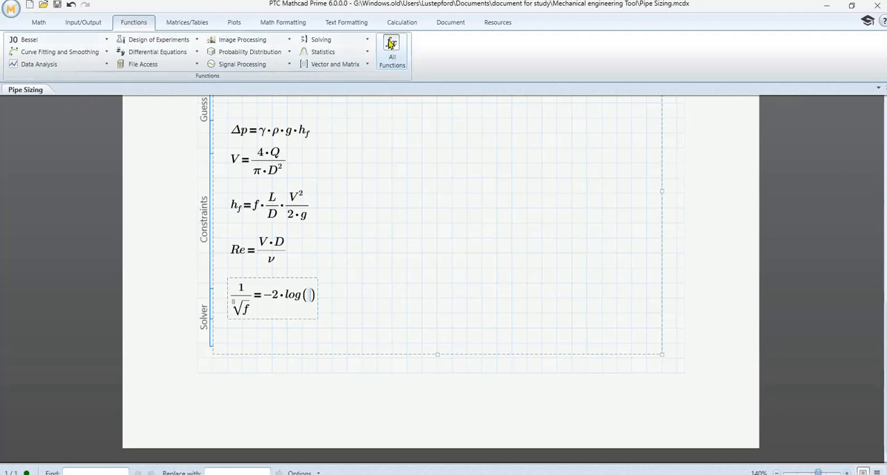
{"action": "left_click", "coordinate": [391, 61]}
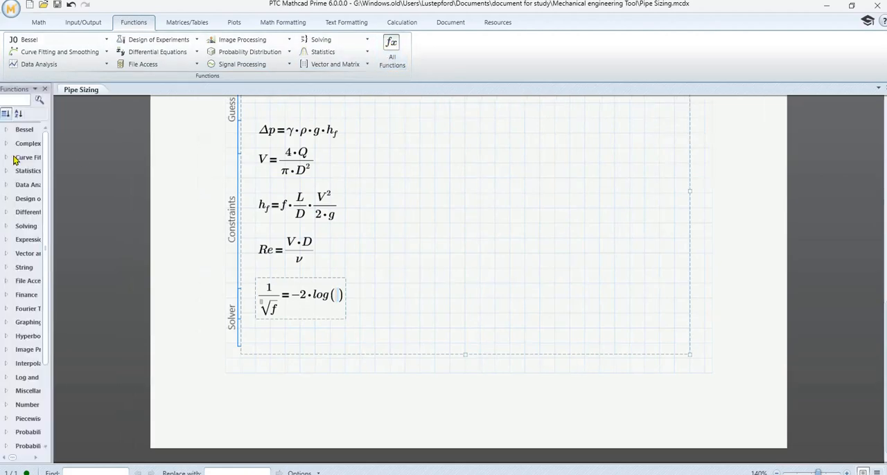
{"action": "left_click", "coordinate": [17, 103]}
{"action": "type", "text": "log"}
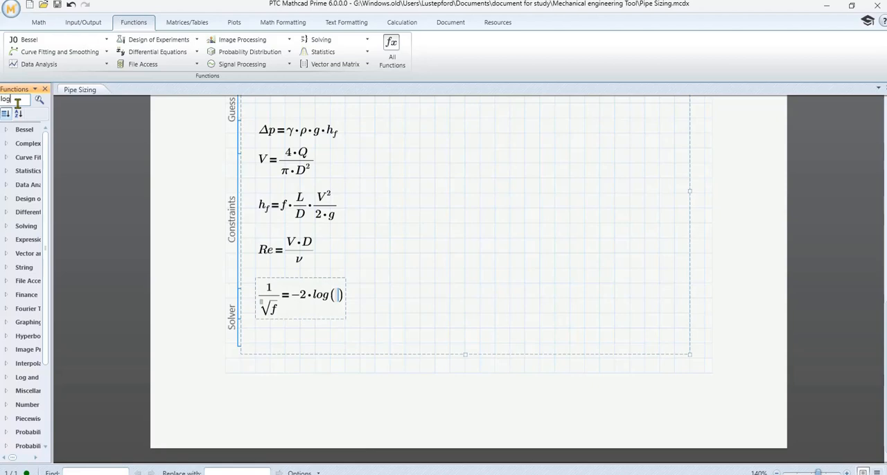
{"action": "key", "text": "Return"}
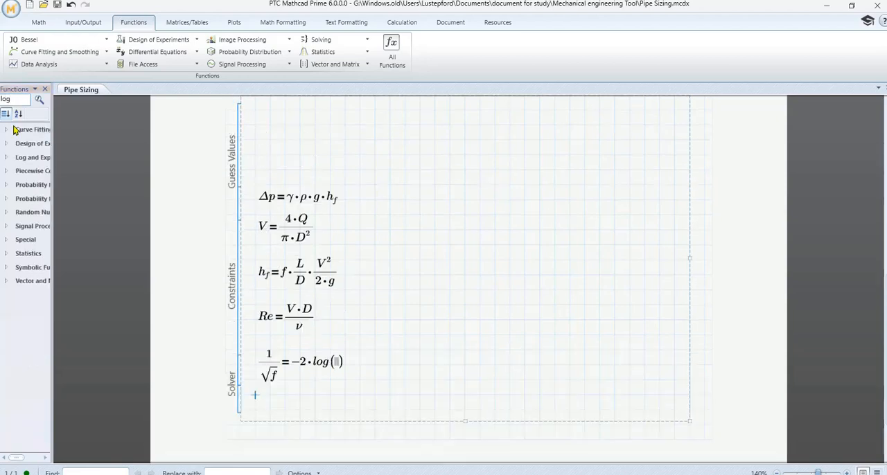
- Insert the built-in log function from the Log and Exponential category below the friction-factor constraint and delete it again
{"action": "left_click_drag", "start_coordinate": [52, 163], "coordinate": [129, 167]}
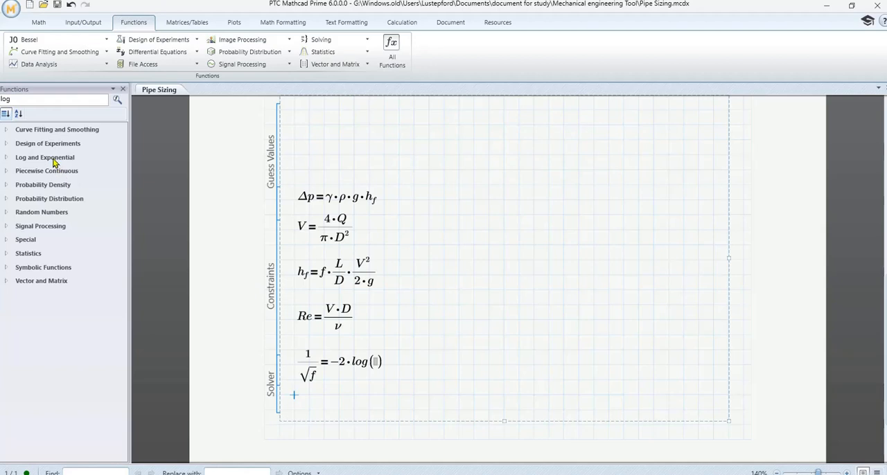
{"action": "left_click", "coordinate": [56, 158]}
{"action": "left_click", "coordinate": [6, 158]}
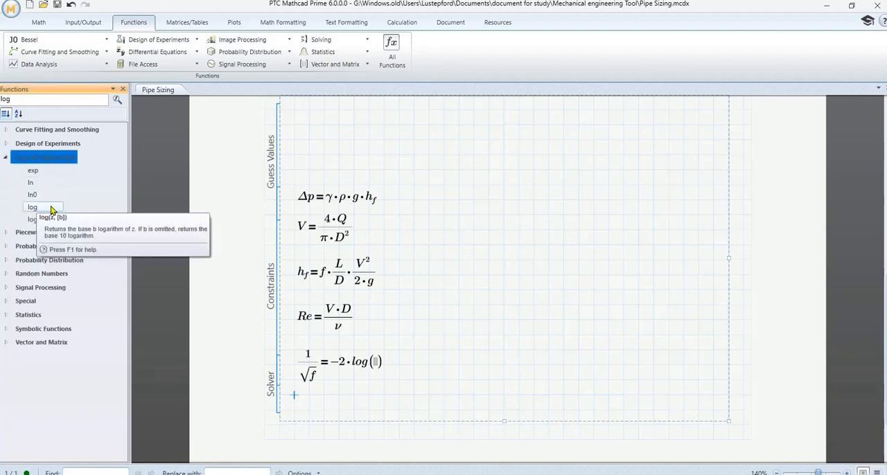
{"action": "double_click", "coordinate": [35, 208]}
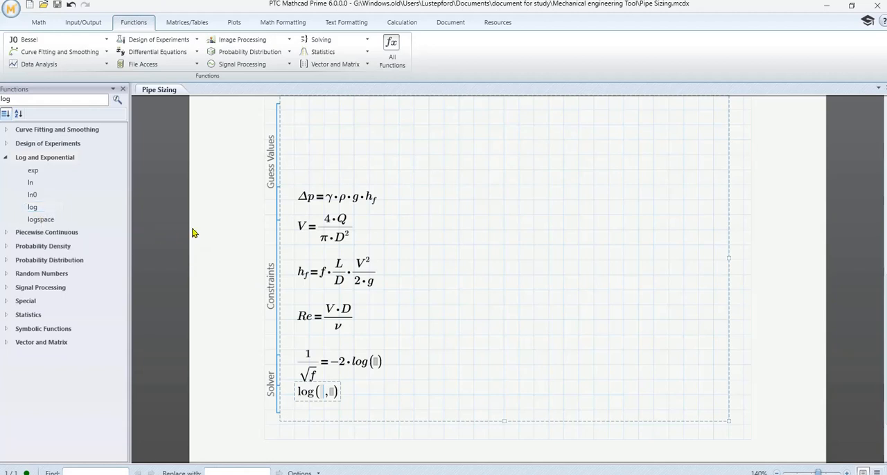
{"action": "left_click", "coordinate": [334, 378]}
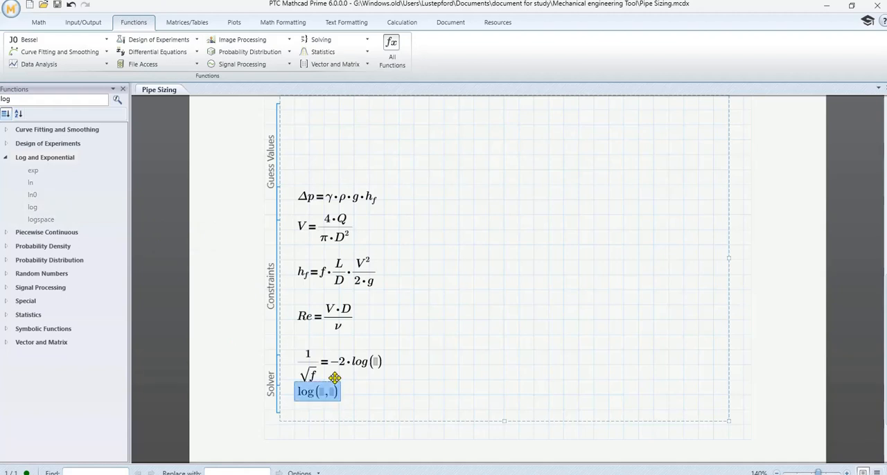
{"action": "key", "text": "Delete"}
- Enter e over 3.7·D as the first term inside the logarithm of the 1/√f constraint
{"action": "left_click", "coordinate": [374, 373]}
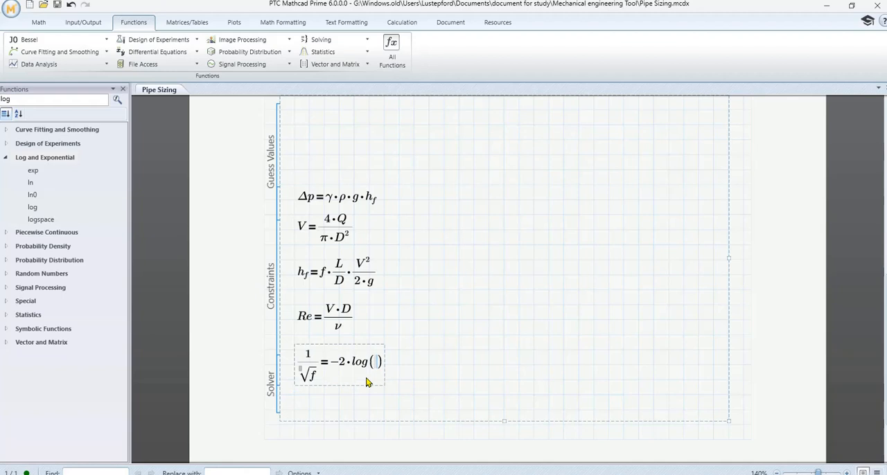
{"action": "type", "text": "e/"}
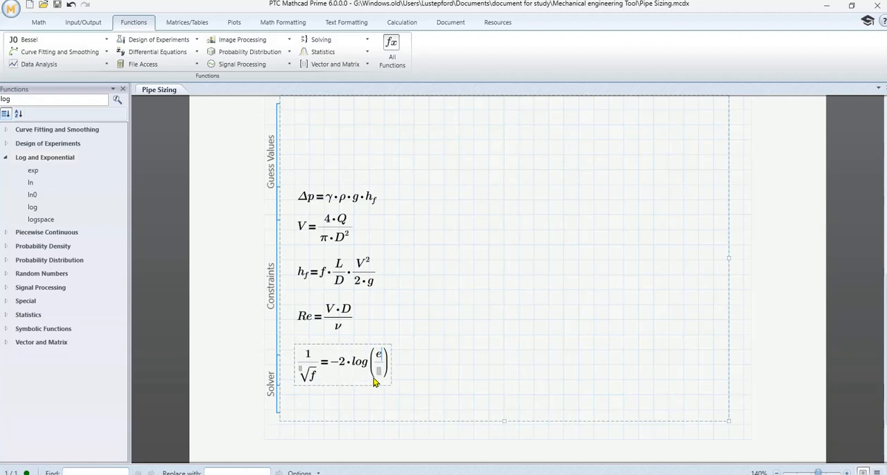
{"action": "left_click", "coordinate": [379, 372]}
{"action": "type", "text": "3.7*"}
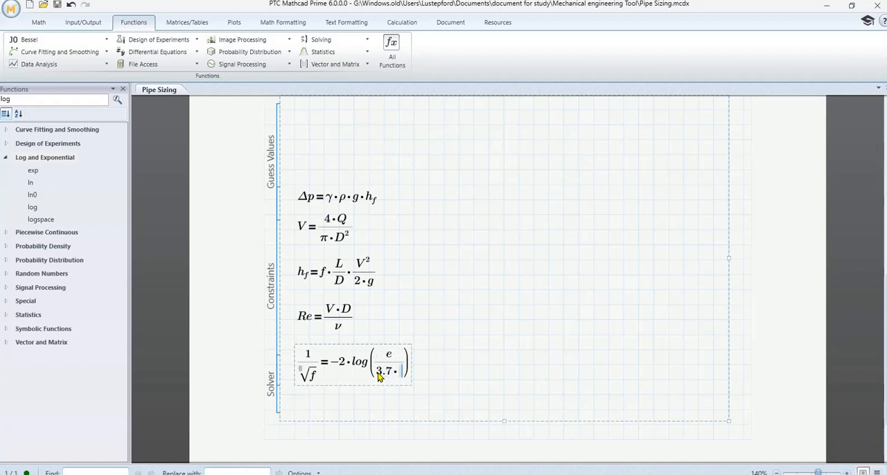
{"action": "type", "text": "D"}
{"action": "type", "text": "+"}
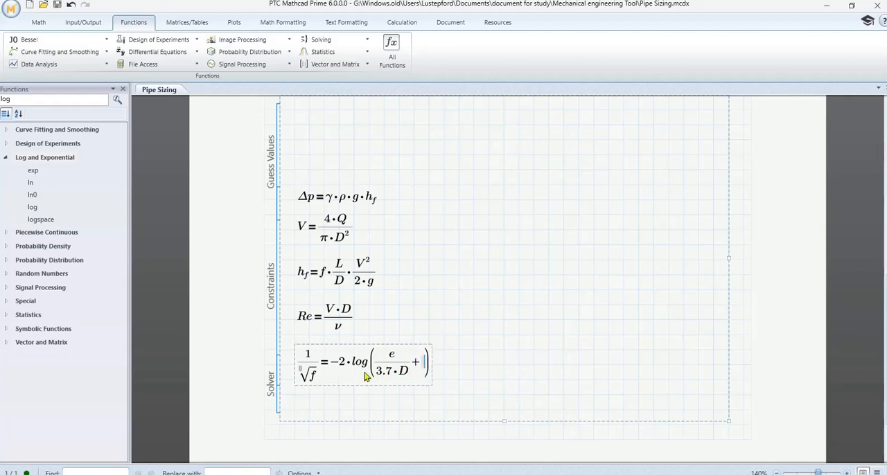
{"action": "type", "text": "2.51/"}
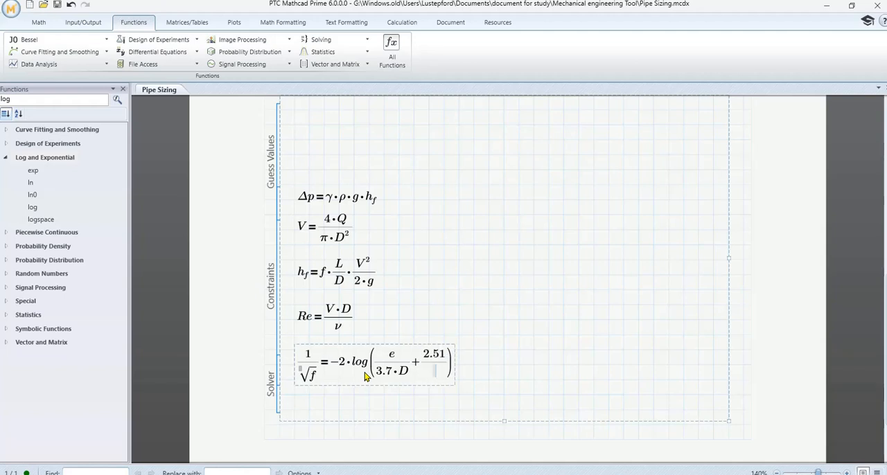
{"action": "type", "text": "Re"}
{"action": "type", "text": "*"}
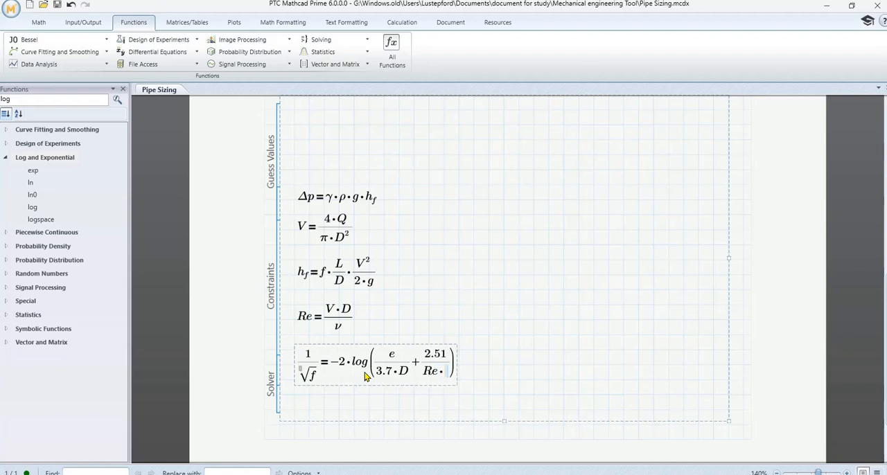
- Add 2.51 over Re·√f as the second term inside the logarithm of the 1/√f constraint
{"action": "key", "text": "backslash"}
{"action": "type", "text": "f"}
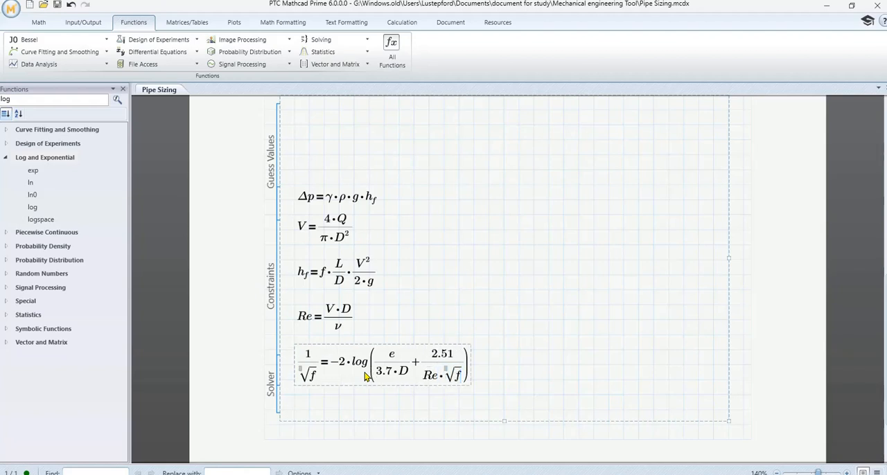
- Add 10 as the second argument of the log function in the 1/√f constraint
{"action": "key", "text": "Right"}
{"action": "key", "text": "Right"}
{"action": "type", "text": ", 10"}
{"action": "left_click", "coordinate": [547, 319]}
- Lengthen the solve block by adding three blank lines below the 1/√f constraint
{"action": "scroll", "coordinate": [522, 385], "scroll_direction": "down", "scroll_amount": 2}
{"action": "scroll", "coordinate": [522, 385], "scroll_direction": "down", "scroll_amount": 1}
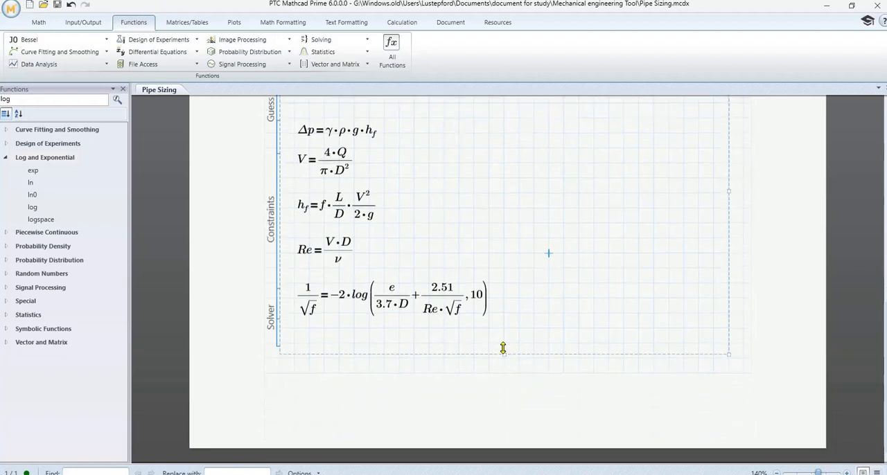
{"action": "left_click", "coordinate": [519, 313]}
{"action": "key", "text": "Return"}
{"action": "key", "text": "Return"}
{"action": "key", "text": "Return"}
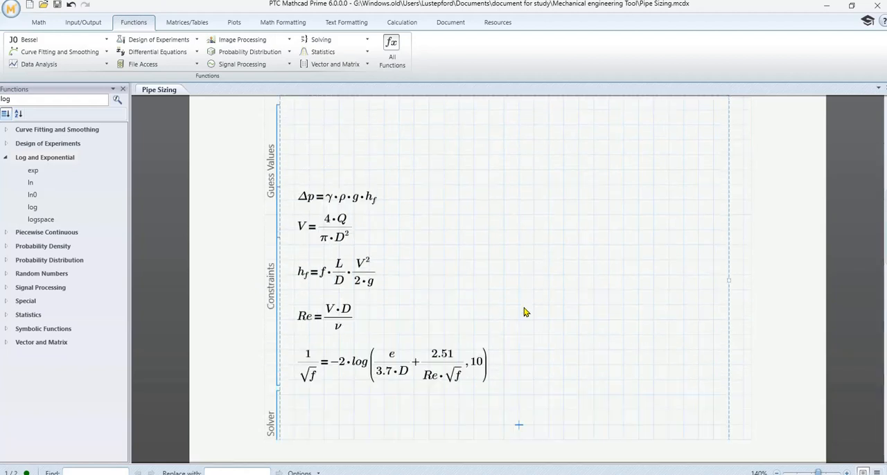
{"action": "scroll", "coordinate": [524, 312], "scroll_direction": "down", "scroll_amount": 3}
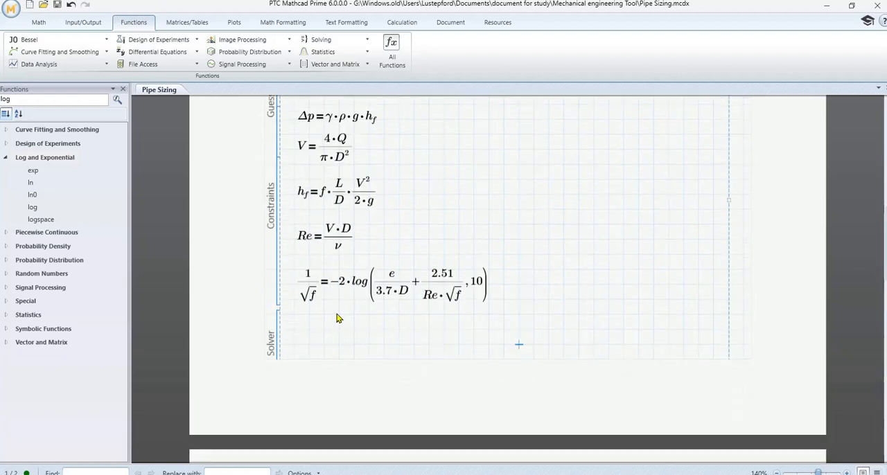
{"action": "scroll", "coordinate": [337, 316], "scroll_direction": "up", "scroll_amount": 5}
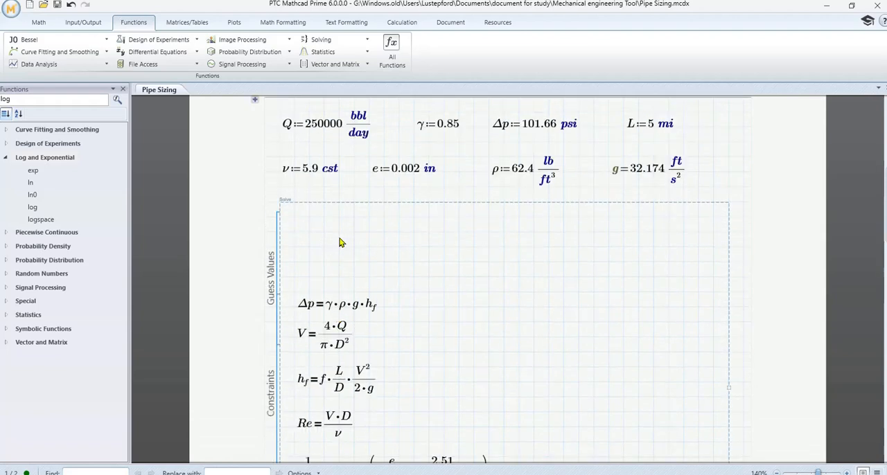
{"action": "left_click", "coordinate": [336, 199]}
{"action": "scroll", "coordinate": [337, 204], "scroll_direction": "down", "scroll_amount": 6}
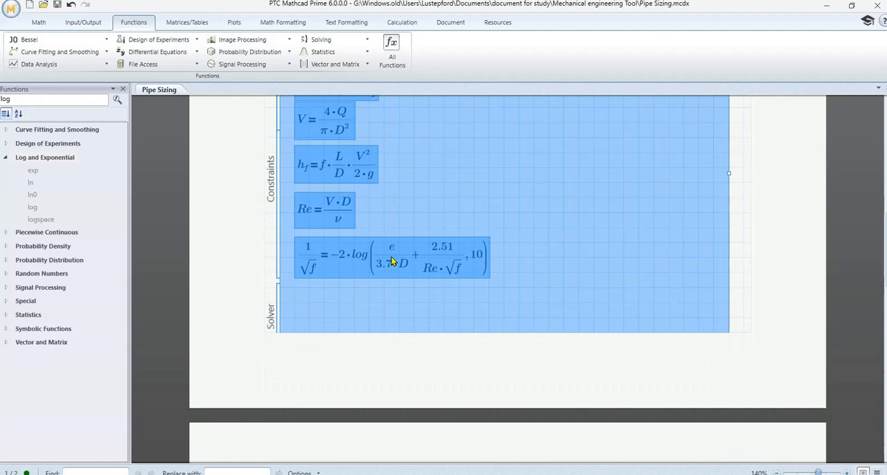
{"action": "left_click", "coordinate": [506, 298]}
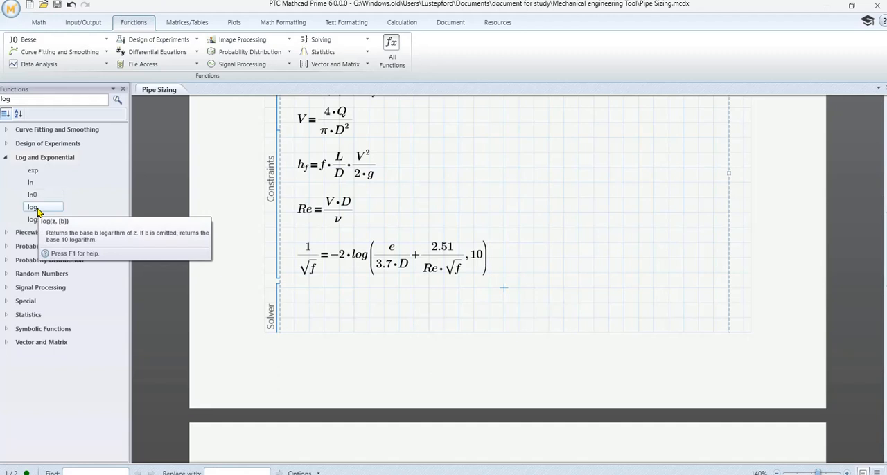
{"action": "left_click", "coordinate": [399, 317]}
- Remove the base argument 10 from the log function in the 1/√f constraint
{"action": "left_click", "coordinate": [484, 260]}
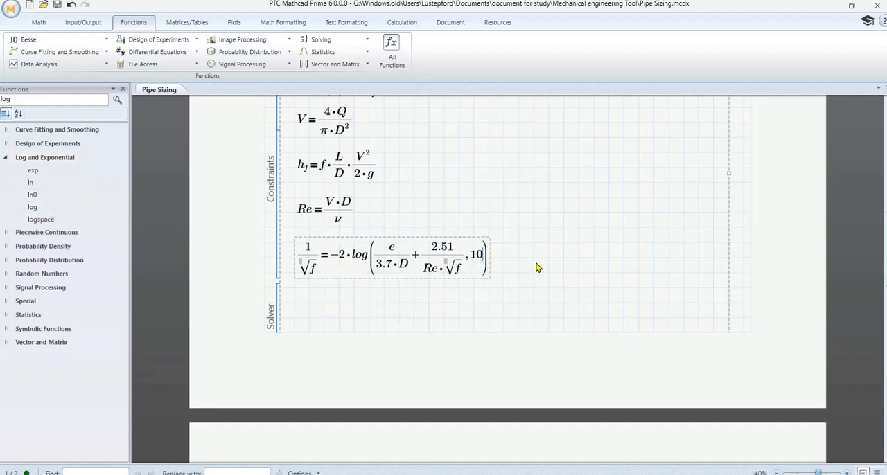
{"action": "key", "text": "BackSpace"}
{"action": "key", "text": "BackSpace"}
{"action": "key", "text": "BackSpace"}
{"action": "left_click", "coordinate": [525, 303]}
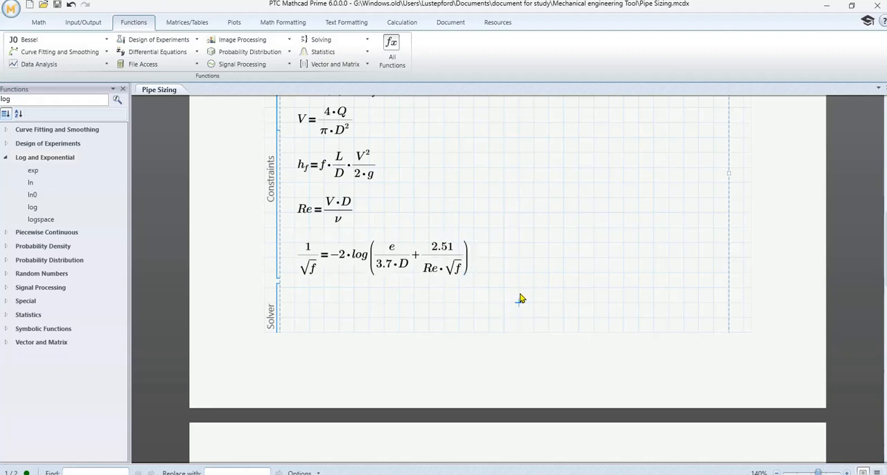
{"action": "scroll", "coordinate": [521, 298], "scroll_direction": "up", "scroll_amount": 3}
{"action": "scroll", "coordinate": [522, 298], "scroll_direction": "down", "scroll_amount": 4}
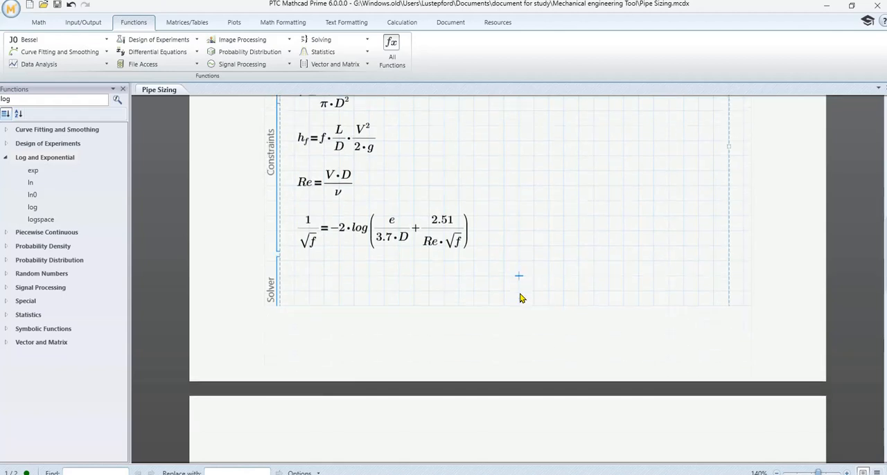
{"action": "scroll", "coordinate": [522, 298], "scroll_direction": "up", "scroll_amount": 3}
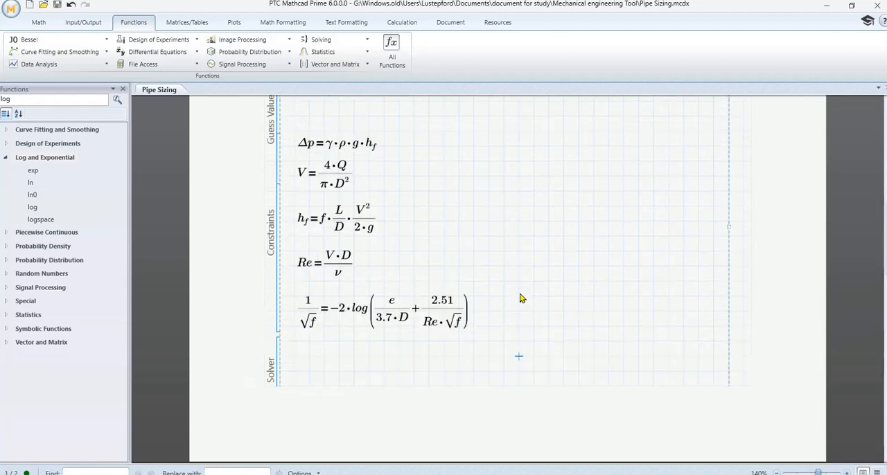
{"action": "left_click", "coordinate": [467, 317]}
{"action": "left_click", "coordinate": [564, 282]}
{"action": "scroll", "coordinate": [565, 294], "scroll_direction": "down", "scroll_amount": 3}
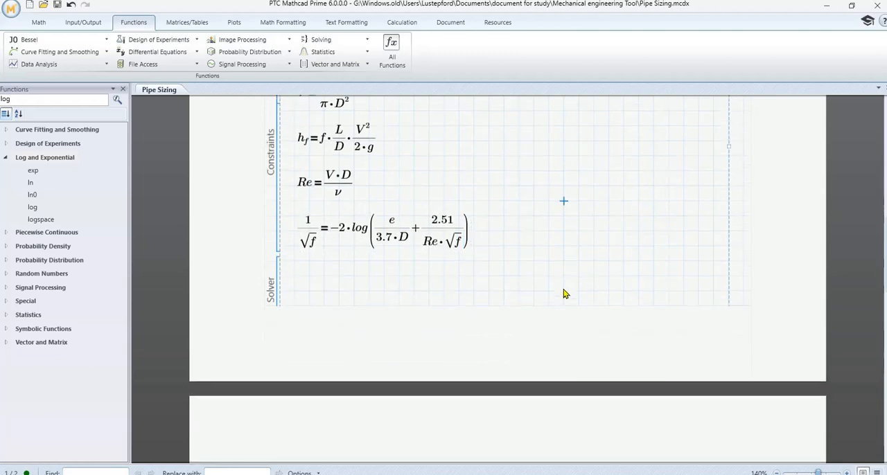
- Define the pipe diameter guess D := 4 in within the Guess Values area of the solve block
{"action": "scroll", "coordinate": [563, 294], "scroll_direction": "up", "scroll_amount": 8}
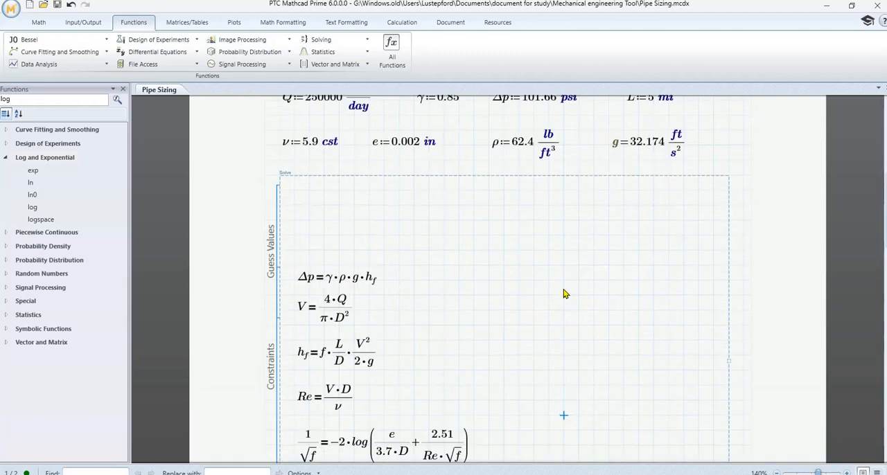
{"action": "left_click", "coordinate": [309, 206]}
{"action": "scroll", "coordinate": [503, 303], "scroll_direction": "up", "scroll_amount": 4}
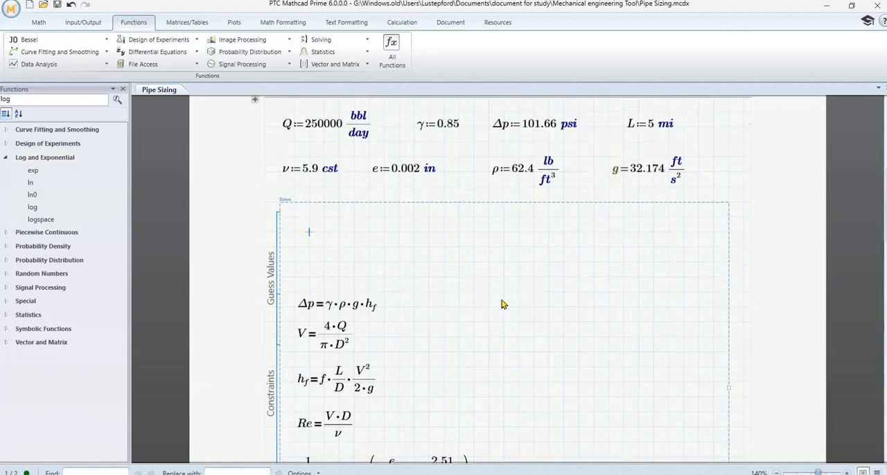
{"action": "scroll", "coordinate": [502, 304], "scroll_direction": "up", "scroll_amount": 5}
{"action": "scroll", "coordinate": [502, 304], "scroll_direction": "down", "scroll_amount": 5}
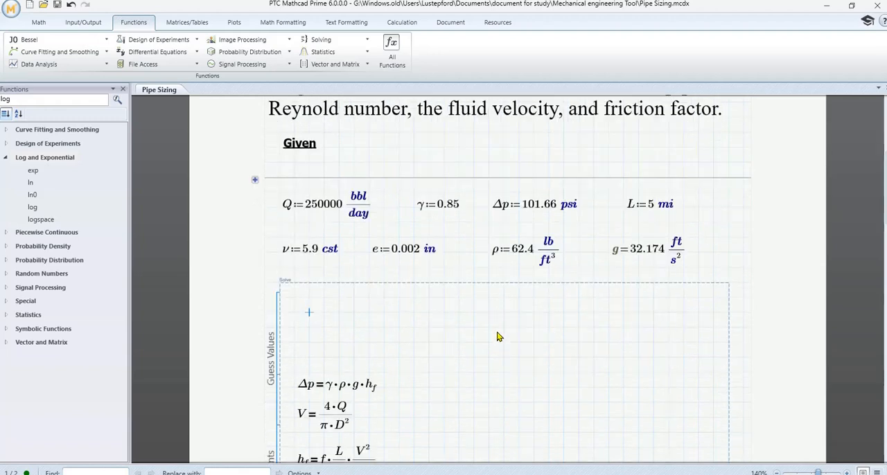
{"action": "type", "text": "D:="}
{"action": "scroll", "coordinate": [497, 337], "scroll_direction": "up", "scroll_amount": 3}
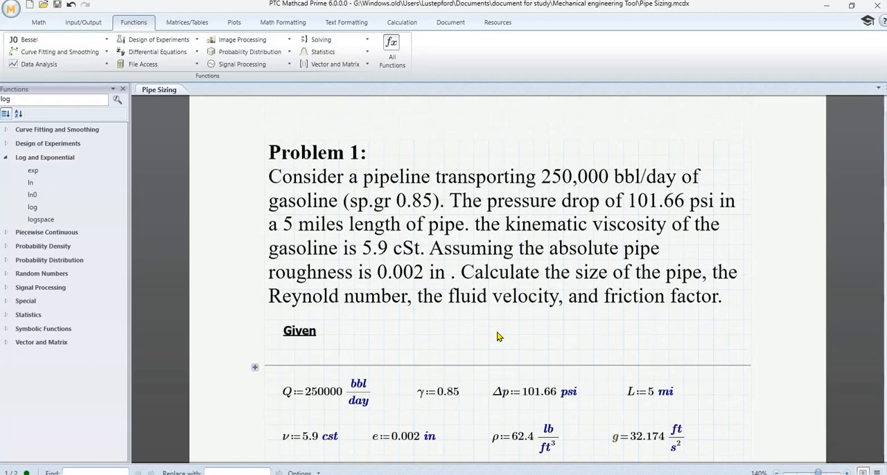
{"action": "scroll", "coordinate": [494, 337], "scroll_direction": "down", "scroll_amount": 3}
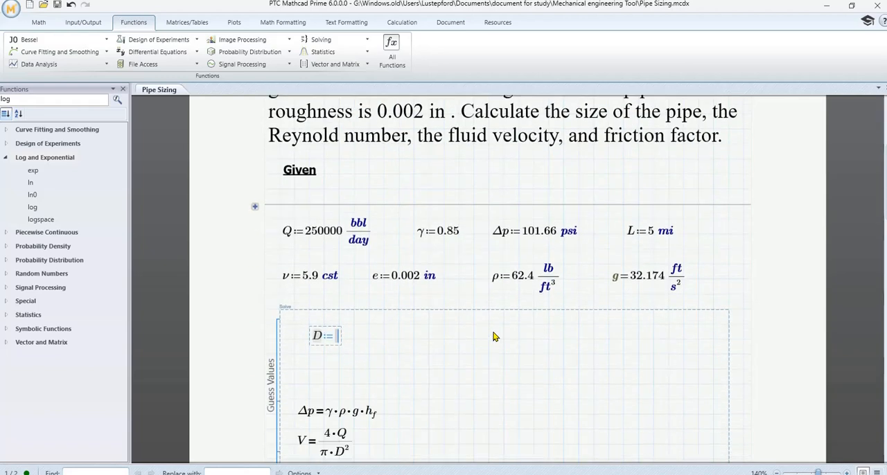
{"action": "type", "text": "4 "}
{"action": "type", "text": "in"}
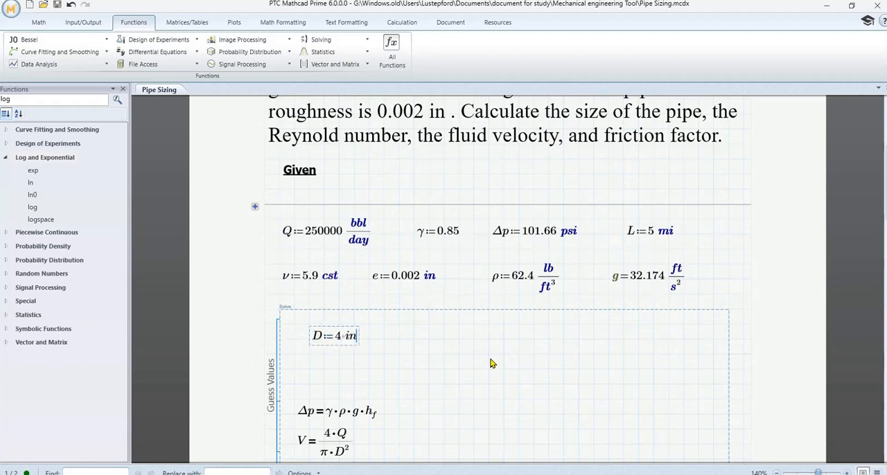
{"action": "left_click", "coordinate": [504, 354]}
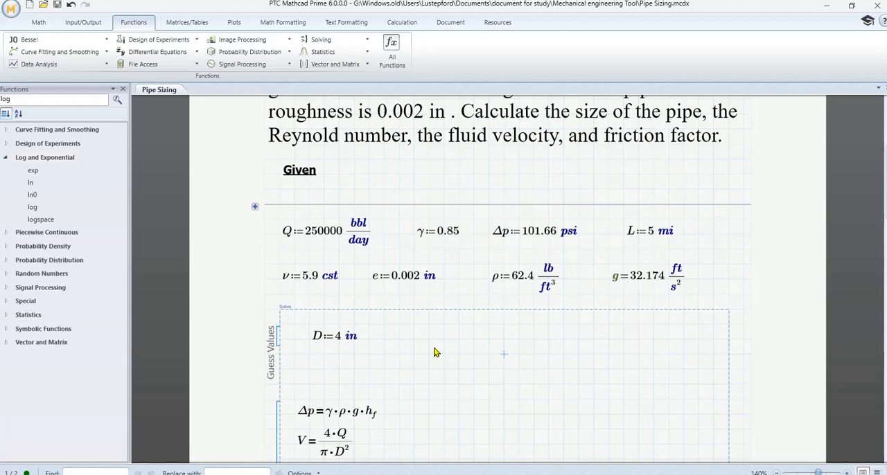
- Start the Reynolds number guess Re := beside the diameter guess, leaving its value empty
{"action": "left_click", "coordinate": [399, 339]}
{"action": "scroll", "coordinate": [452, 366], "scroll_direction": "up", "scroll_amount": 4}
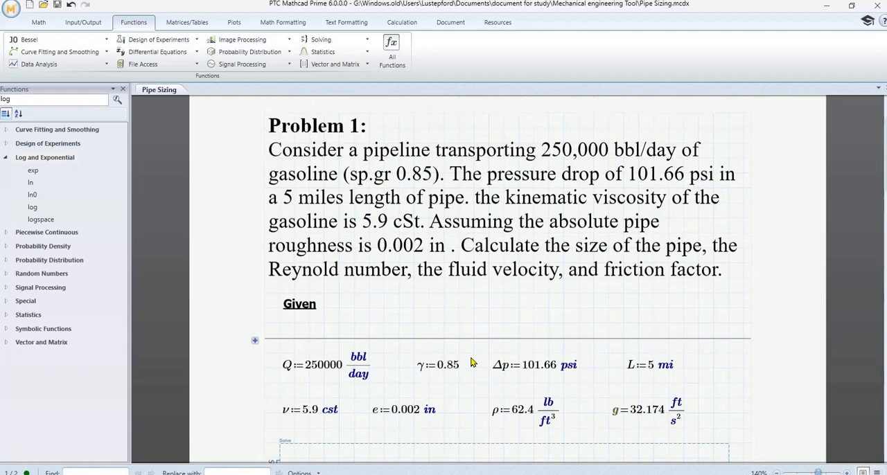
{"action": "scroll", "coordinate": [471, 356], "scroll_direction": "down", "scroll_amount": 4}
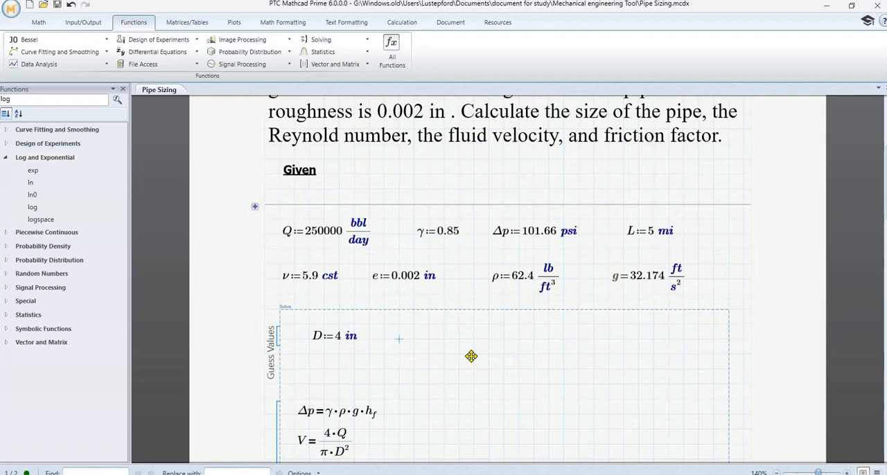
{"action": "type", "text": "Re"}
{"action": "scroll", "coordinate": [471, 356], "scroll_direction": "down", "scroll_amount": 4}
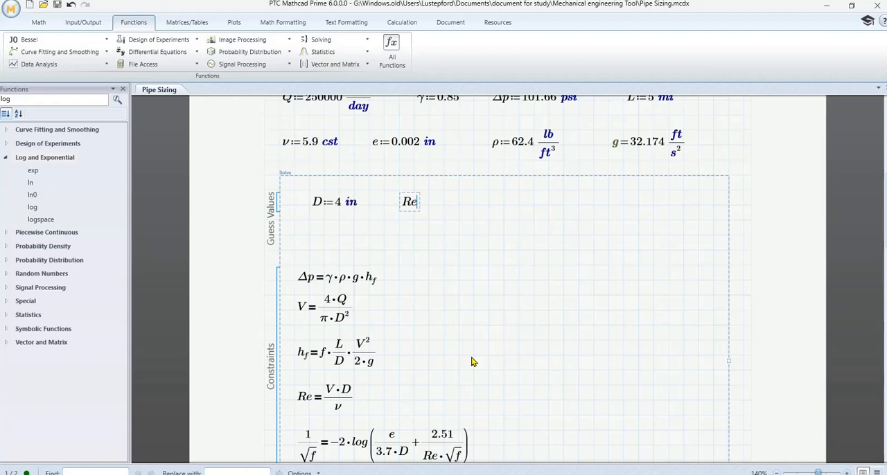
{"action": "left_click", "coordinate": [458, 235]}
{"action": "left_click", "coordinate": [419, 202]}
{"action": "type", "text": ":="}
{"action": "left_click", "coordinate": [459, 250]}
- Copy the guess D := 4 in and paste it onto the second page below the solve block
{"action": "left_click", "coordinate": [340, 377]}
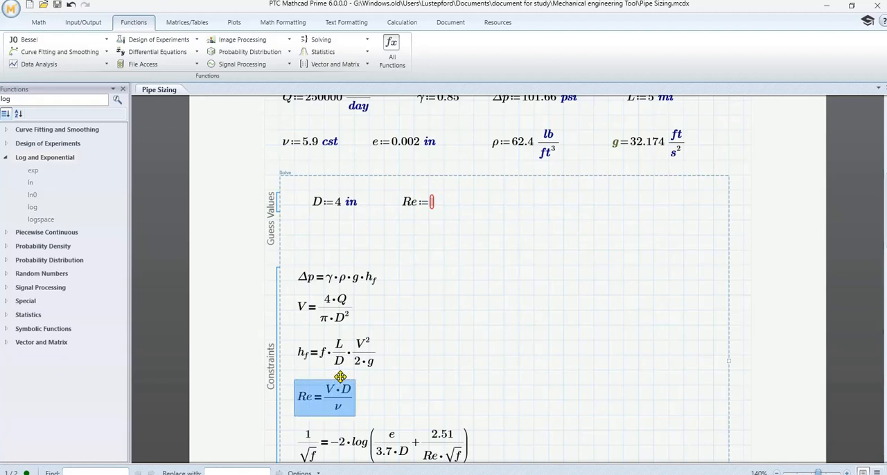
{"action": "scroll", "coordinate": [341, 377], "scroll_direction": "down", "scroll_amount": 3}
{"action": "scroll", "coordinate": [343, 374], "scroll_direction": "up", "scroll_amount": 2}
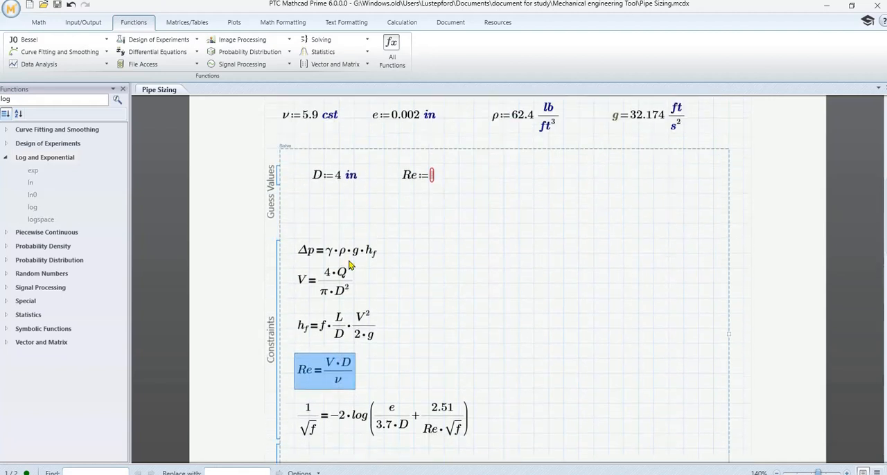
{"action": "left_click", "coordinate": [350, 178]}
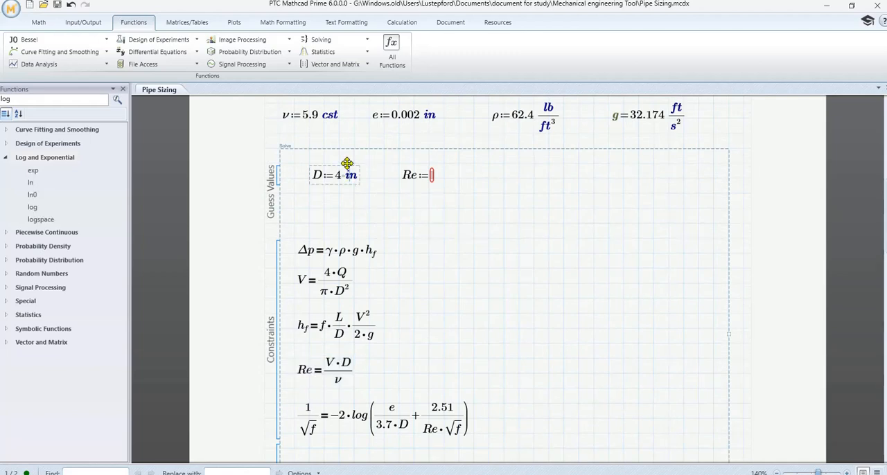
{"action": "left_click", "coordinate": [347, 164]}
{"action": "right_click", "coordinate": [349, 177]}
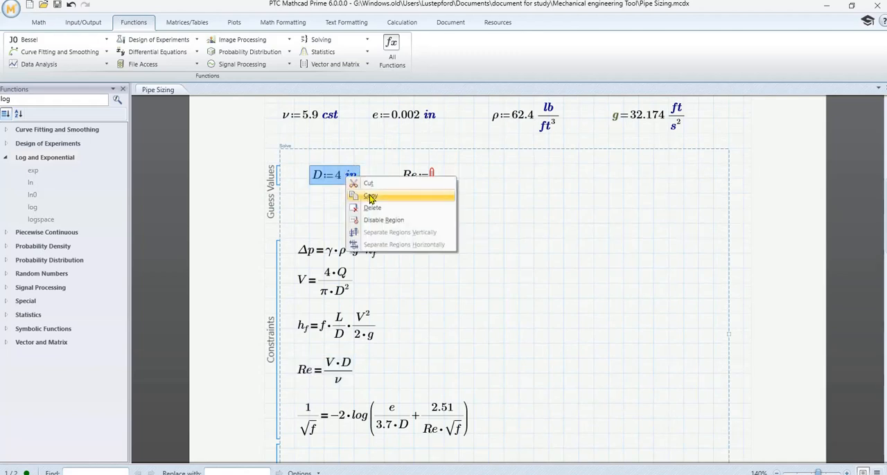
{"action": "left_click", "coordinate": [380, 193]}
{"action": "scroll", "coordinate": [380, 194], "scroll_direction": "down", "scroll_amount": 17}
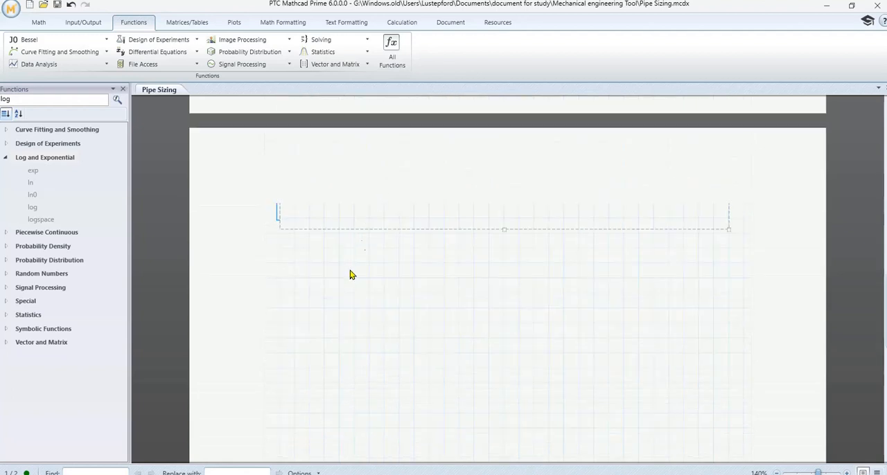
{"action": "right_click", "coordinate": [305, 301]}
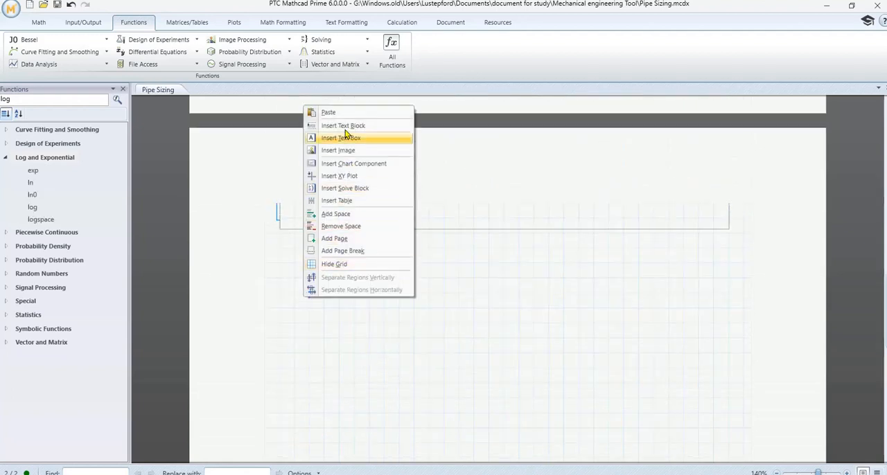
{"action": "left_click", "coordinate": [328, 113]}
{"action": "left_click", "coordinate": [386, 303]}
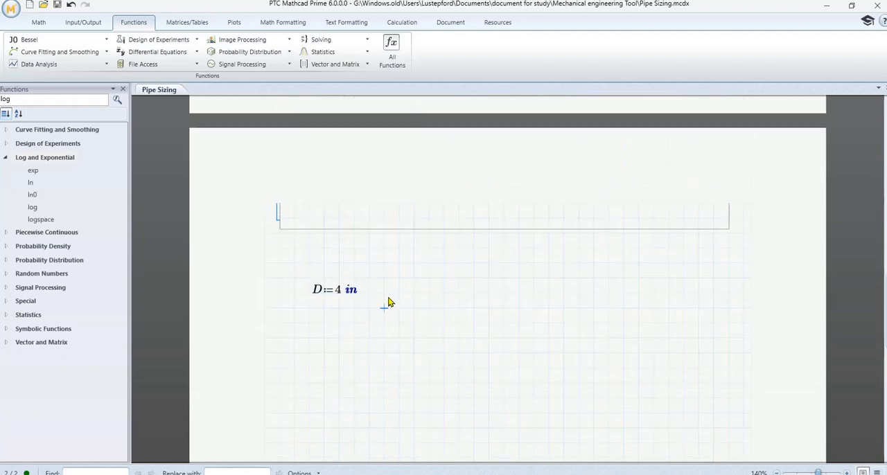
- Copy the Reynolds number constraint Re = V·D/ν and paste it below the D := 4 in definition on the second page
{"action": "scroll", "coordinate": [392, 302], "scroll_direction": "up", "scroll_amount": 3}
{"action": "scroll", "coordinate": [392, 302], "scroll_direction": "up", "scroll_amount": 5}
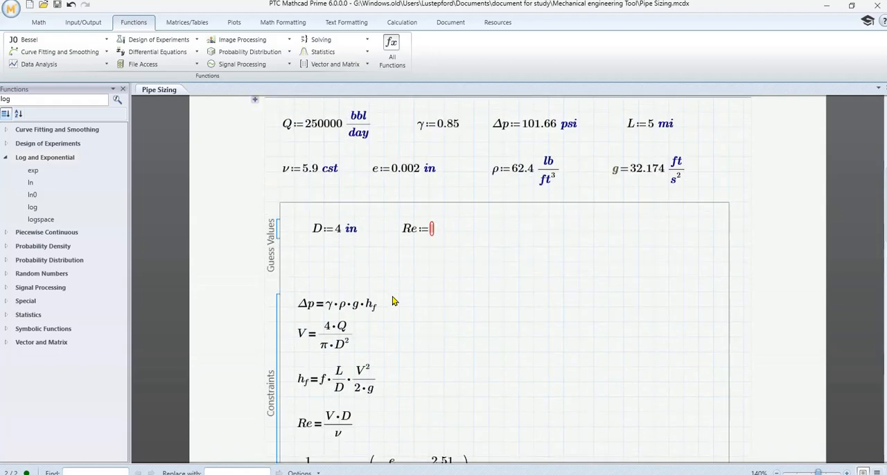
{"action": "scroll", "coordinate": [345, 263], "scroll_direction": "down", "scroll_amount": 1}
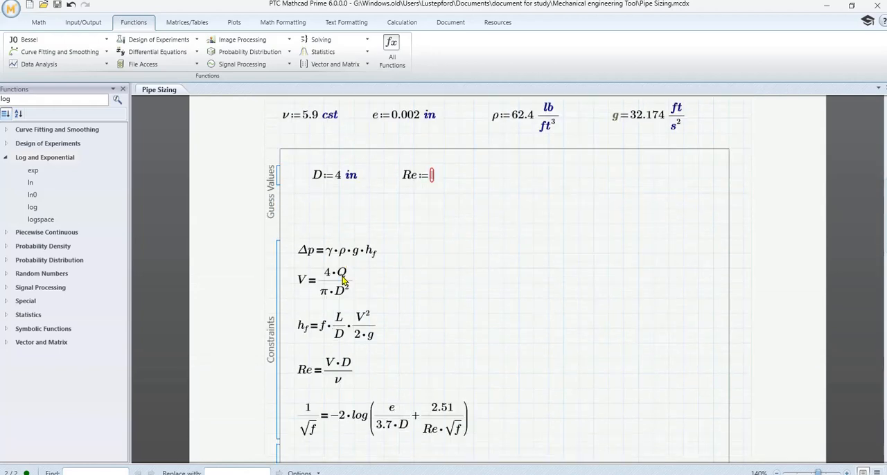
{"action": "left_click", "coordinate": [333, 357]}
{"action": "right_click", "coordinate": [332, 357]}
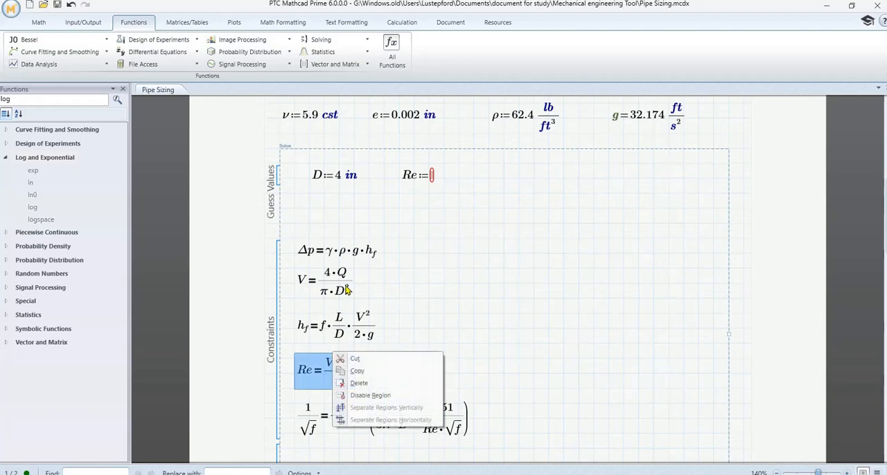
{"action": "left_click", "coordinate": [357, 371]}
{"action": "scroll", "coordinate": [392, 339], "scroll_direction": "down", "scroll_amount": 9}
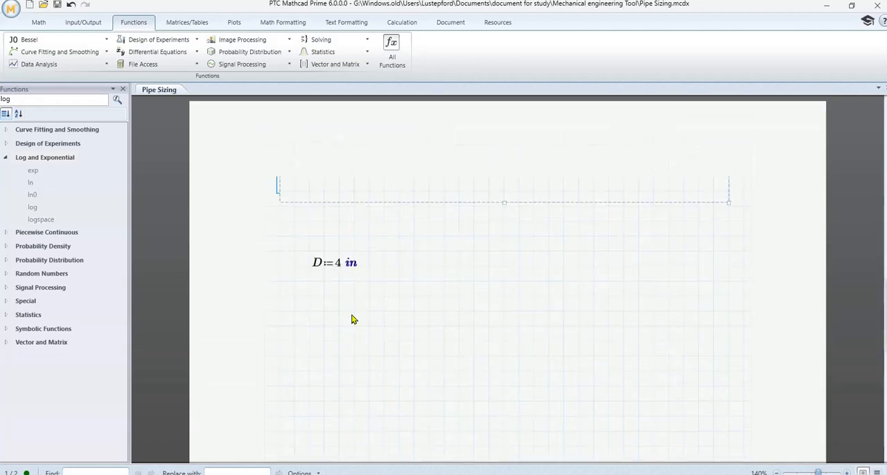
{"action": "right_click", "coordinate": [310, 326]}
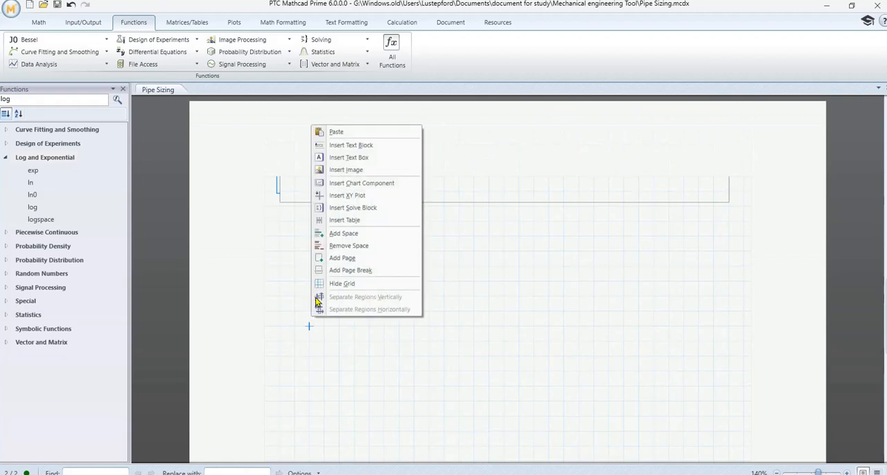
{"action": "left_click", "coordinate": [336, 133]}
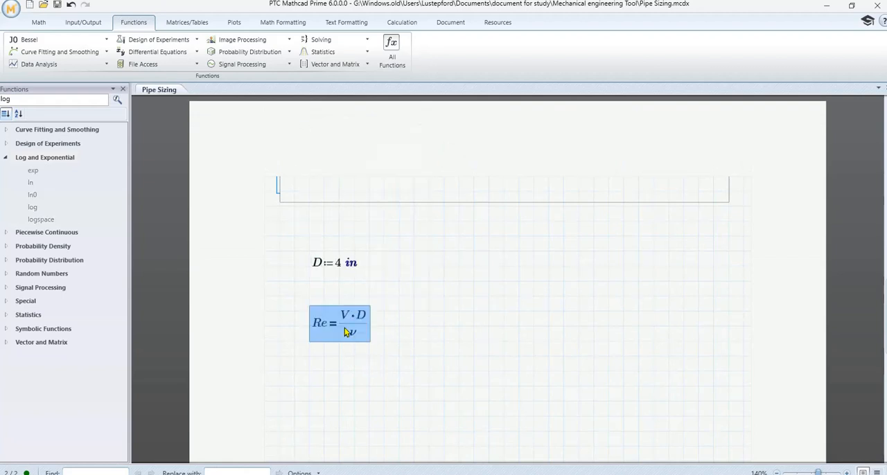
- Replace the comparison equals in the pasted Re equation with the definition operator :=
{"action": "left_click", "coordinate": [339, 341]}
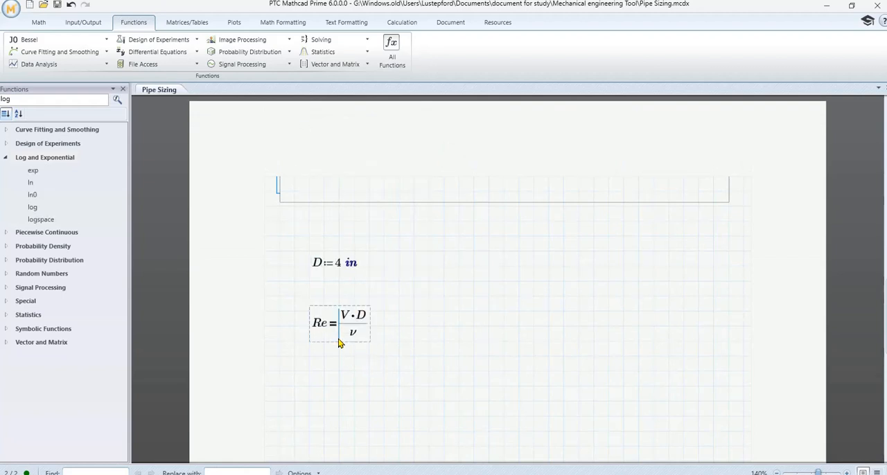
{"action": "key", "text": "BackSpace"}
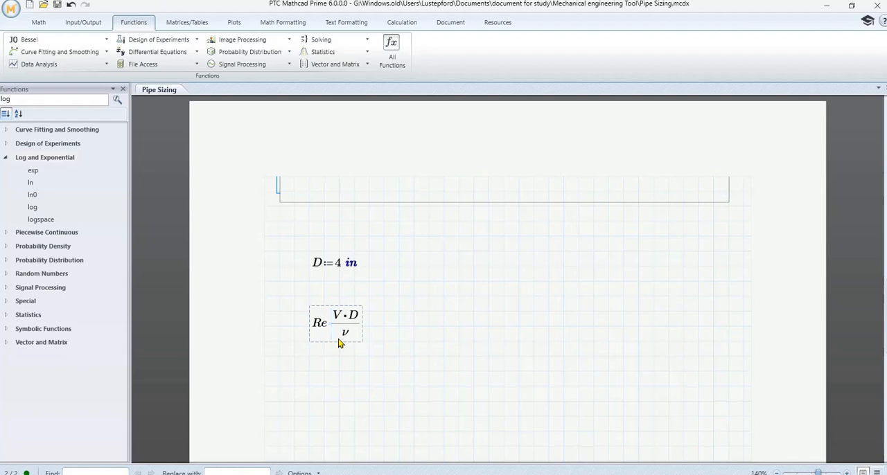
{"action": "type", "text": ":="}
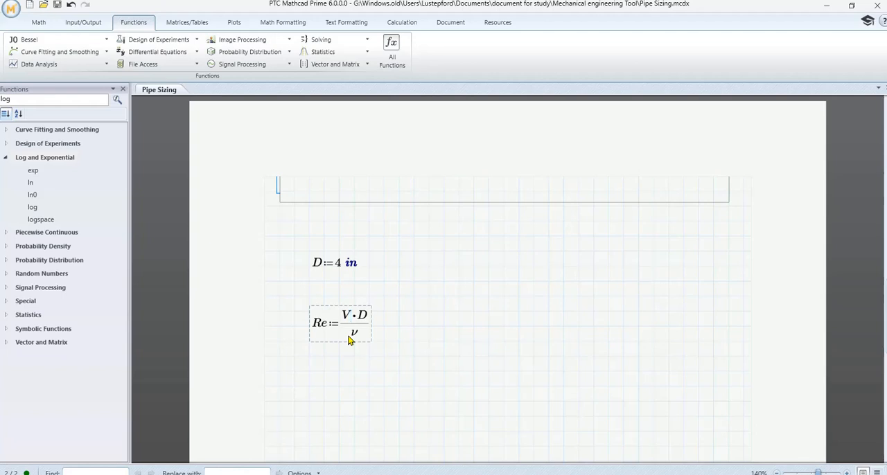
- Rewrite the right side of the second-page Re definition as 4·Q/(π·D·ν)
{"action": "key", "text": "BackSpace"}
{"action": "key", "text": "Delete"}
{"action": "key", "text": "Delete"}
{"action": "type", "text": "4*"}
{"action": "left_click", "coordinate": [351, 336]}
{"action": "type", "text": "p"}
{"action": "key", "text": "ctrl+g"}
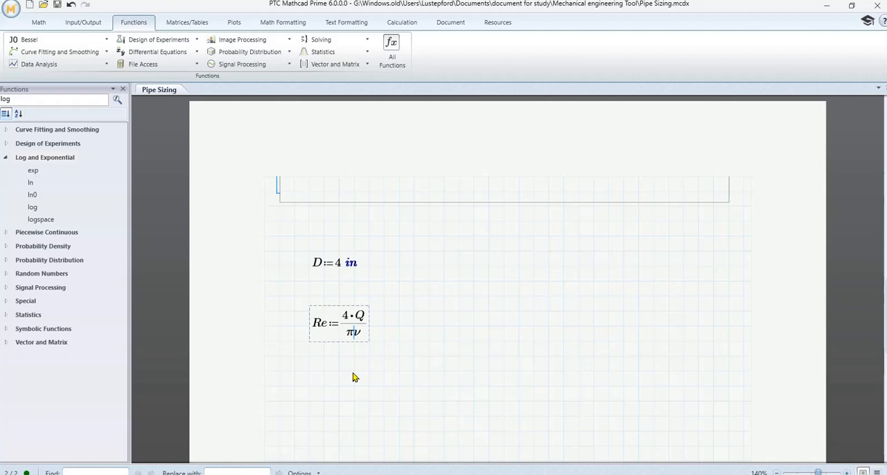
{"action": "type", "text": "*"}
{"action": "type", "text": "D"}
{"action": "type", "text": "*"}
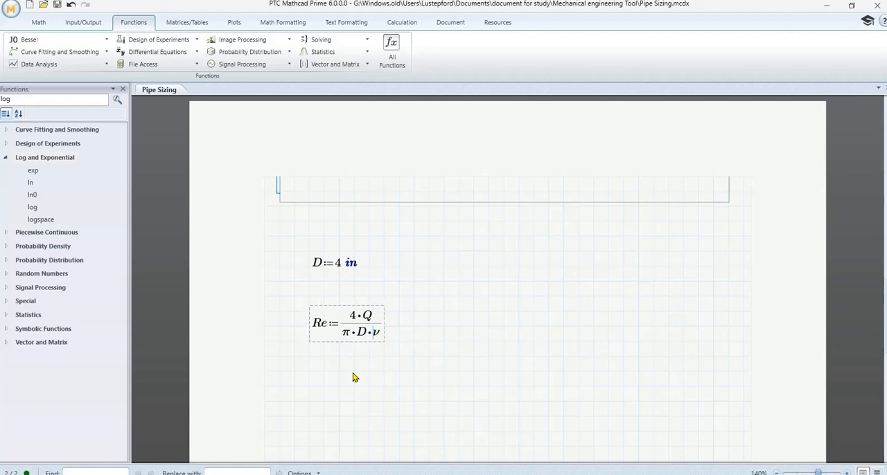
- Evaluate the second-page Re definition and copy its numeric result
{"action": "left_click", "coordinate": [489, 326]}
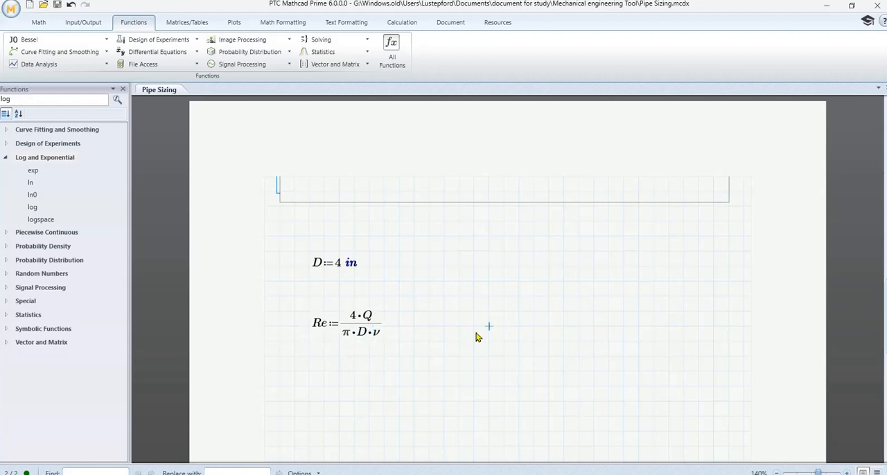
{"action": "left_click", "coordinate": [385, 331]}
{"action": "type", "text": "=9.771·10^5"}
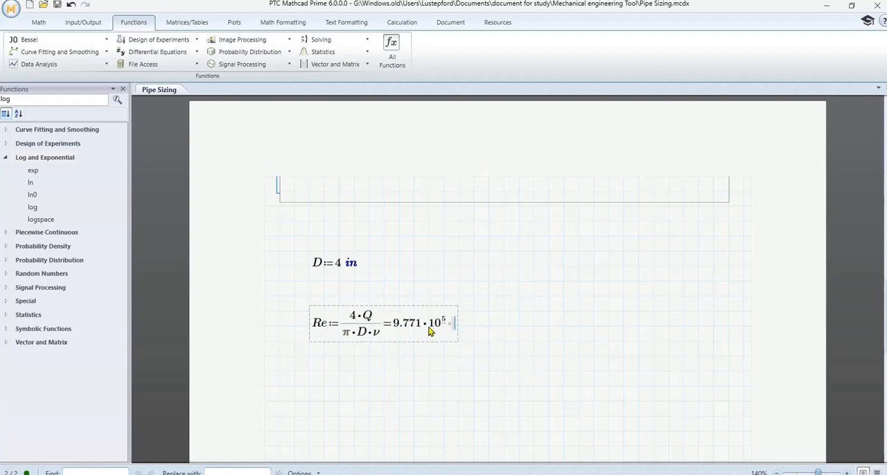
{"action": "left_click", "coordinate": [356, 269]}
{"action": "left_click", "coordinate": [407, 324]}
{"action": "left_click_drag", "start_coordinate": [396, 325], "coordinate": [455, 325]}
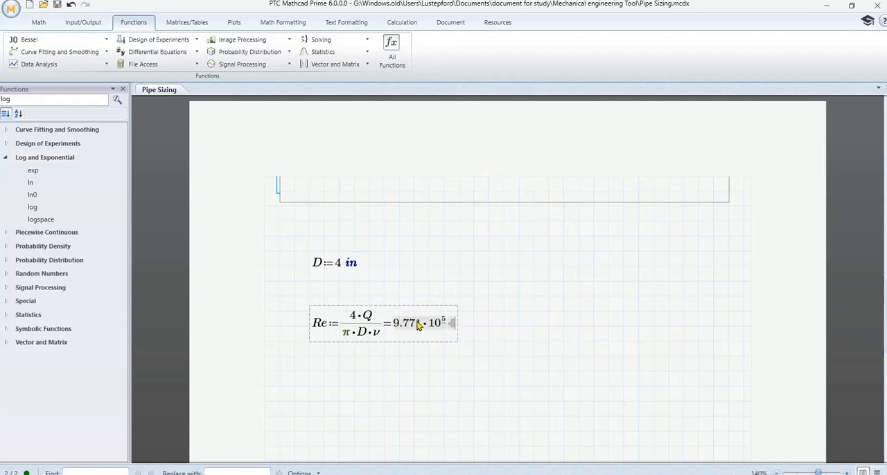
{"action": "left_click", "coordinate": [435, 325]}
{"action": "left_click_drag", "start_coordinate": [447, 323], "coordinate": [477, 330]}
{"action": "left_click", "coordinate": [409, 326]}
- Paste the copied number into the Re guess so it reads Re := 9.771·10^5, removing the parentheses and empty unit placeholder
{"action": "scroll", "coordinate": [525, 313], "scroll_direction": "up", "scroll_amount": 15}
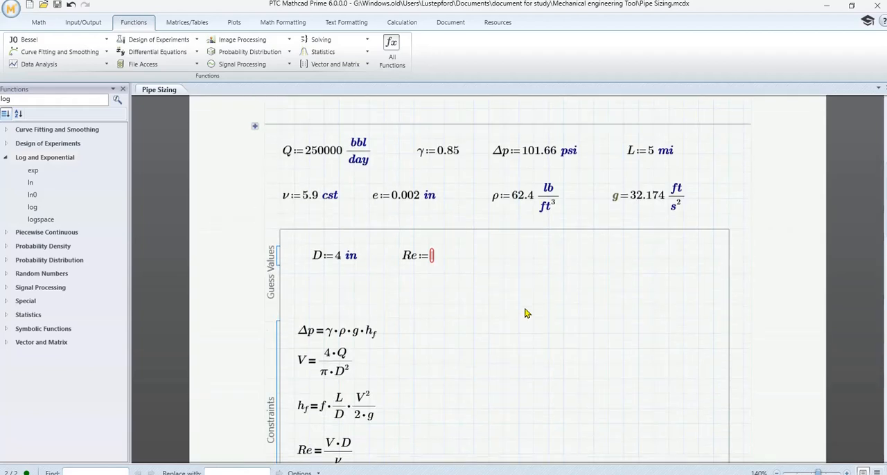
{"action": "left_click", "coordinate": [434, 256]}
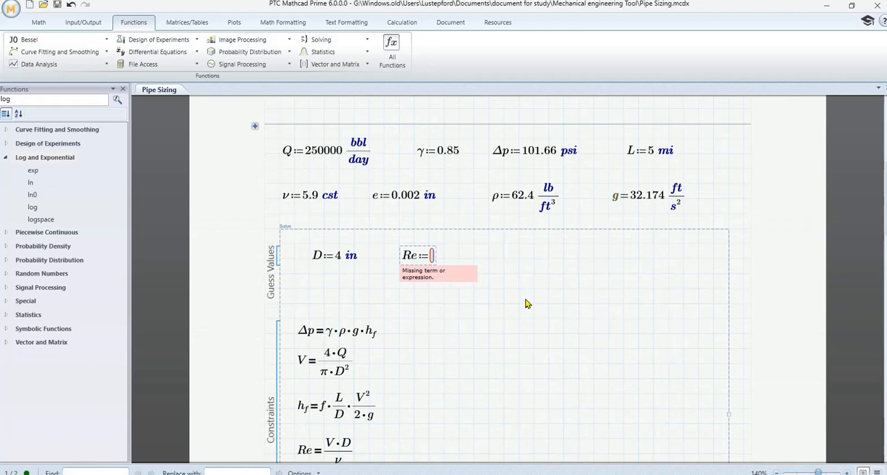
{"action": "type", "text": "(9.771·10⁵)"}
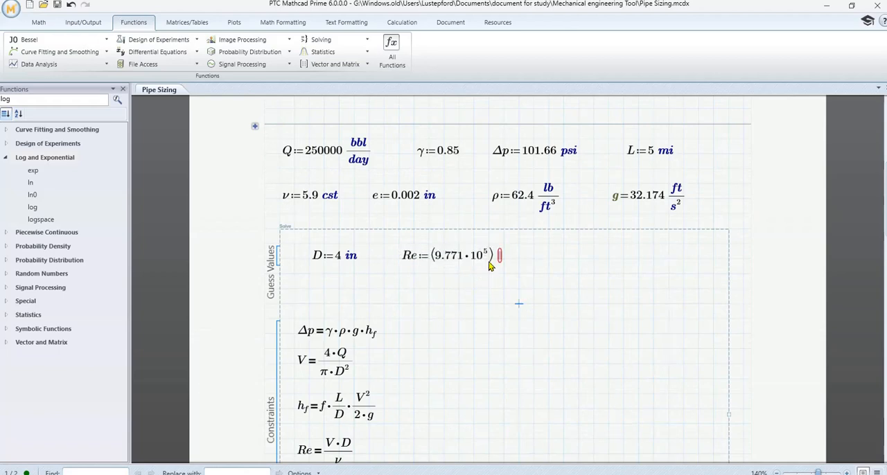
{"action": "left_click", "coordinate": [438, 264]}
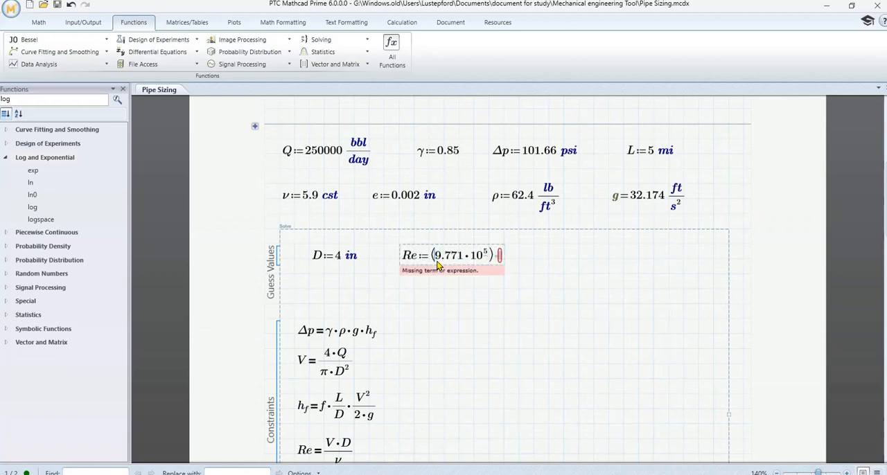
{"action": "key", "text": "BackSpace"}
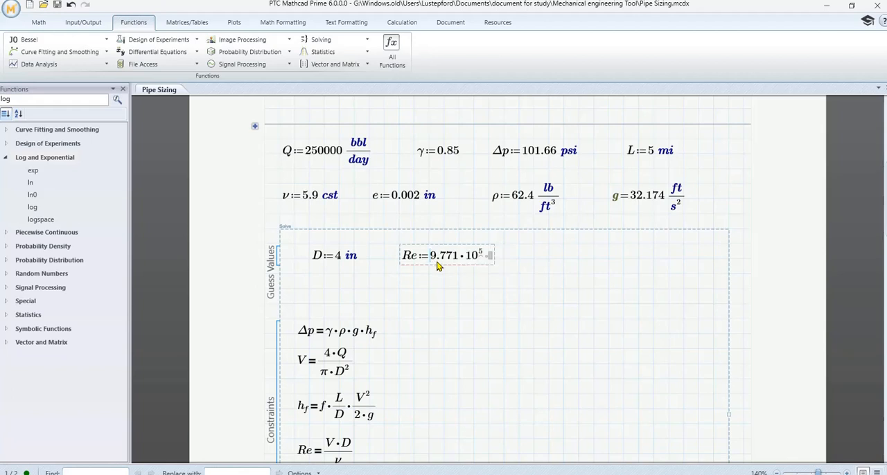
{"action": "left_click", "coordinate": [486, 282]}
{"action": "left_click", "coordinate": [494, 262]}
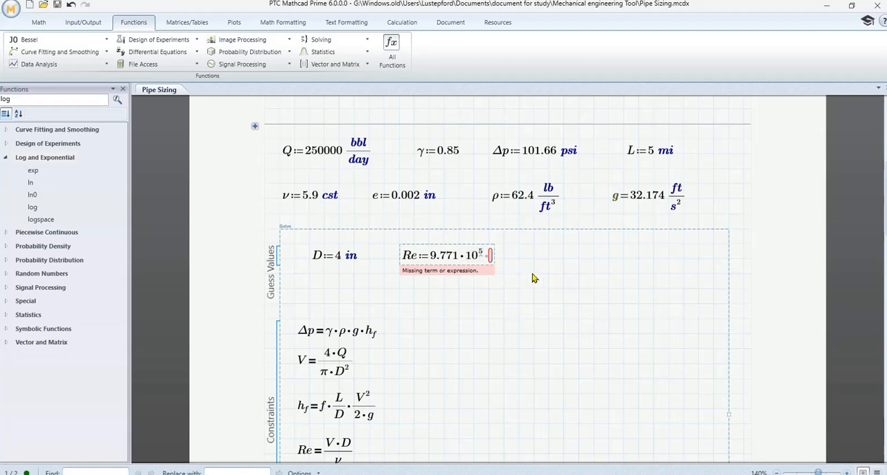
{"action": "key", "text": "BackSpace"}
{"action": "left_click", "coordinate": [504, 320]}
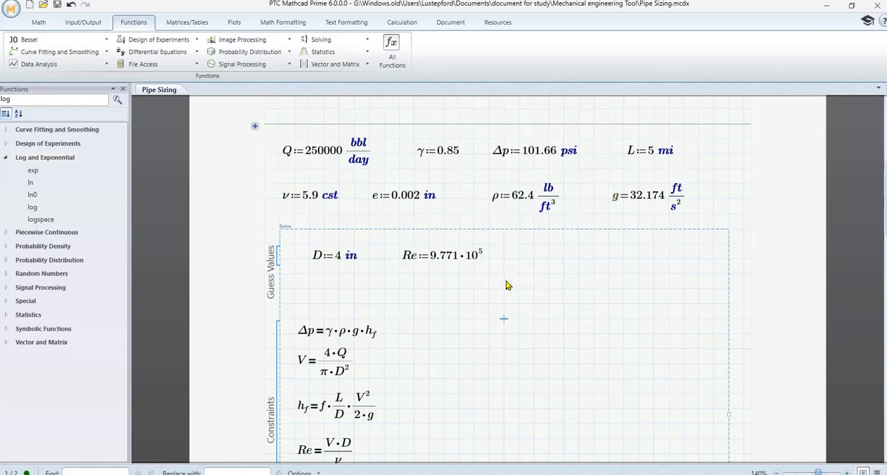
{"action": "scroll", "coordinate": [507, 285], "scroll_direction": "up", "scroll_amount": 5}
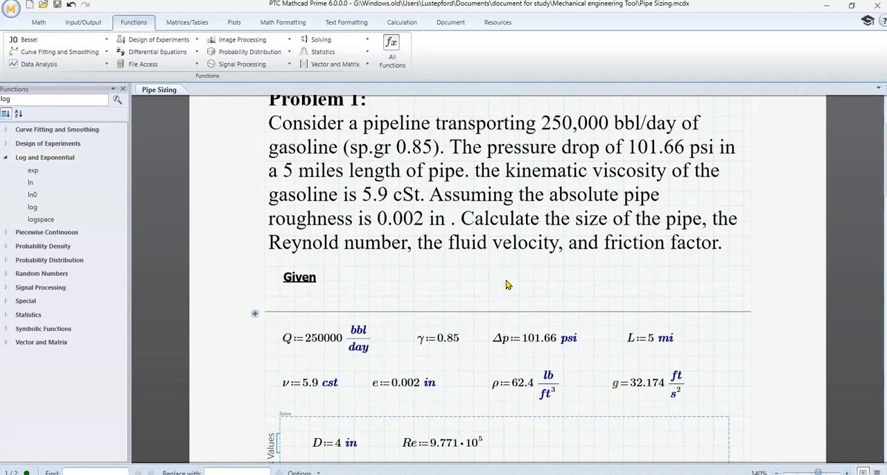
{"action": "scroll", "coordinate": [506, 285], "scroll_direction": "down", "scroll_amount": 6}
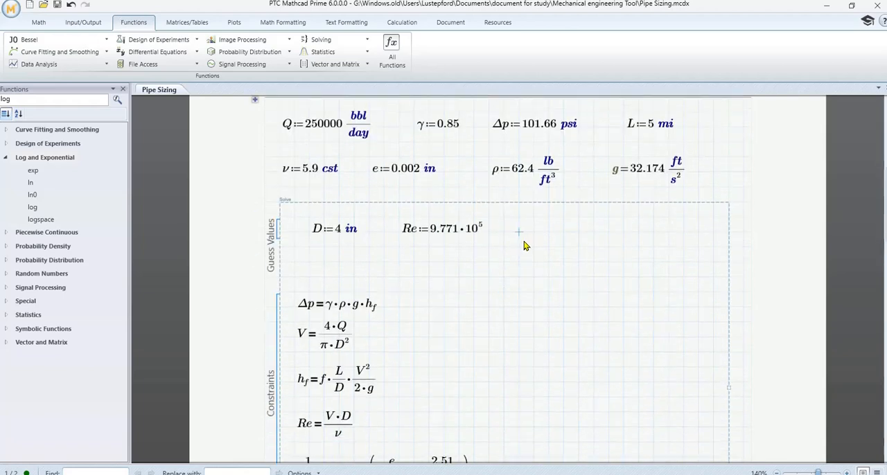
{"action": "type", "text": "(9.771·10⁵)"}
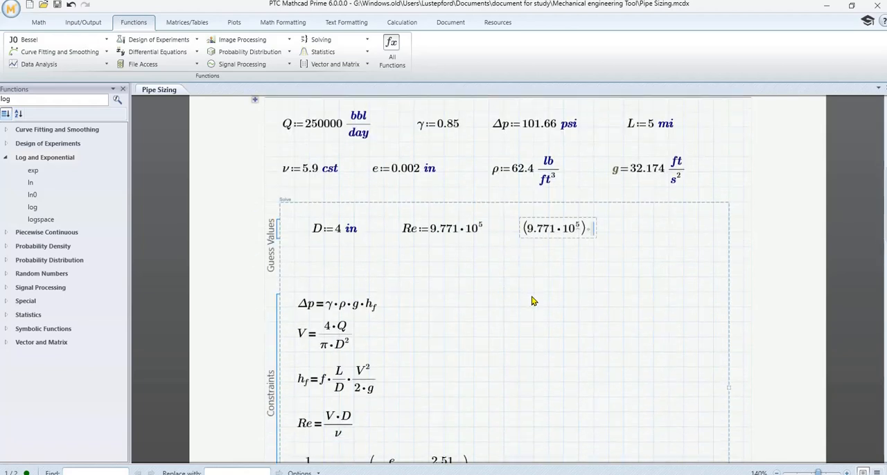
{"action": "key", "text": "BackSpace"}
{"action": "key", "text": "BackSpace"}
{"action": "key", "text": "BackSpace"}
{"action": "key", "text": "BackSpace"}
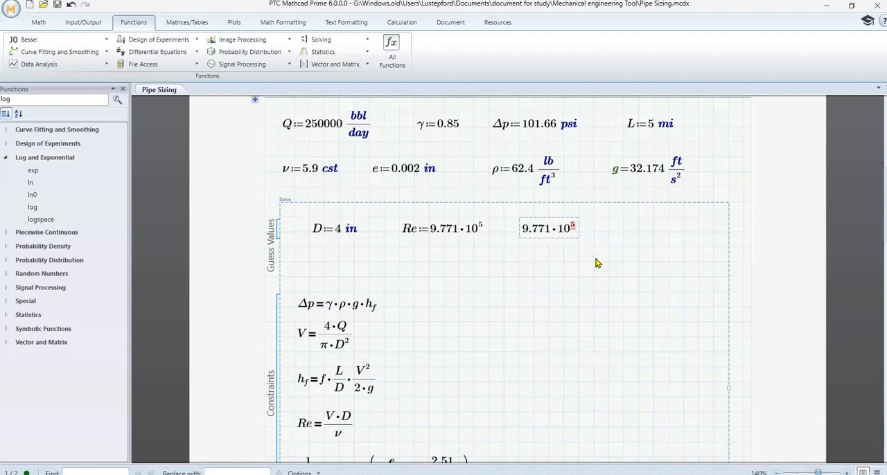
{"action": "left_click", "coordinate": [560, 221]}
{"action": "key", "text": "Delete"}
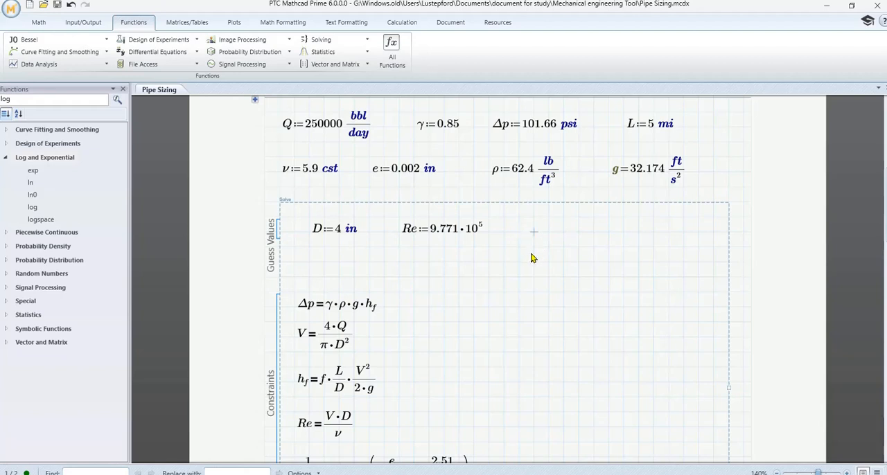
- Start the velocity guess V := beside the Reynolds number guess, leaving its value empty
{"action": "type", "text": "V:="}
{"action": "scroll", "coordinate": [544, 293], "scroll_direction": "up", "scroll_amount": 2}
{"action": "scroll", "coordinate": [544, 294], "scroll_direction": "down", "scroll_amount": 7}
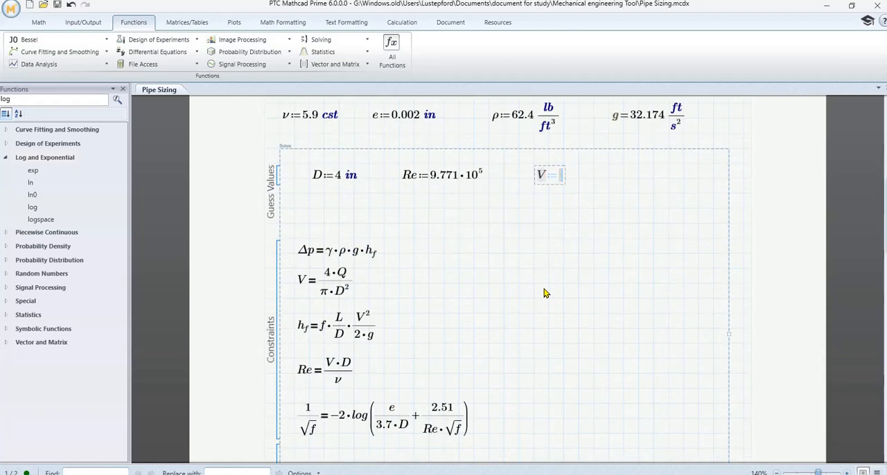
- Move the second-page Re calculation lower to leave space beneath the D := 4 in definition
{"action": "scroll", "coordinate": [544, 294], "scroll_direction": "down", "scroll_amount": 11}
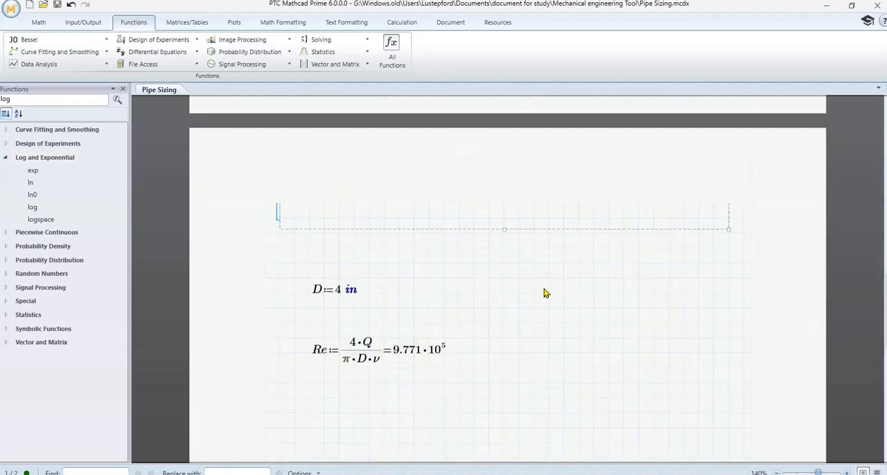
{"action": "scroll", "coordinate": [544, 294], "scroll_direction": "up", "scroll_amount": 3}
{"action": "left_click_drag", "start_coordinate": [360, 330], "coordinate": [344, 375]}
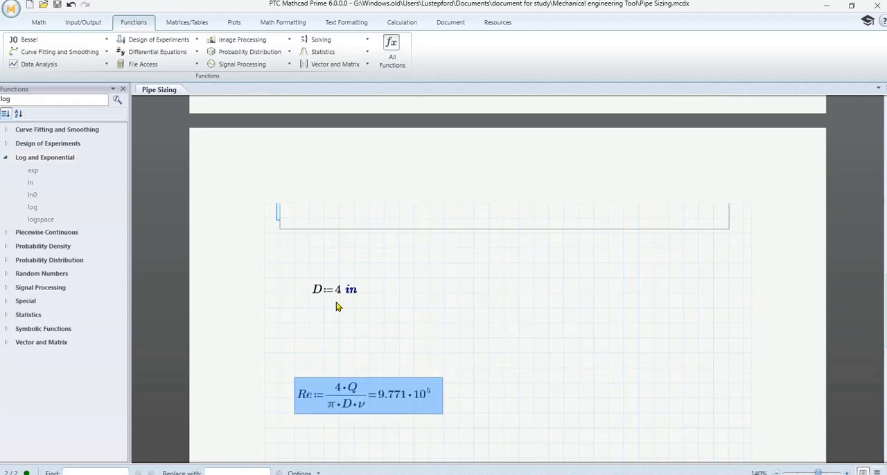
- Define V := 4·Q/(π·D²) between the D and Re definitions on the second page and evaluate it
{"action": "left_click", "coordinate": [310, 338]}
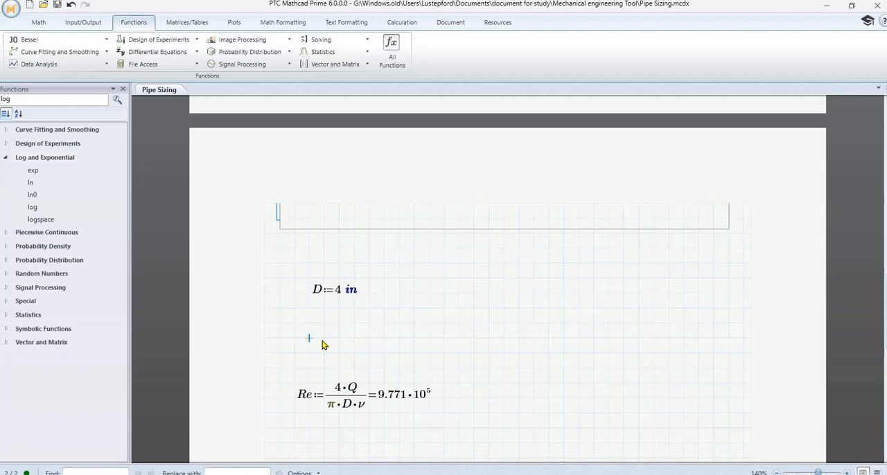
{"action": "type", "text": "V"}
{"action": "type", "text": ":"}
{"action": "type", "text": "4*"}
{"action": "type", "text": "Q/"}
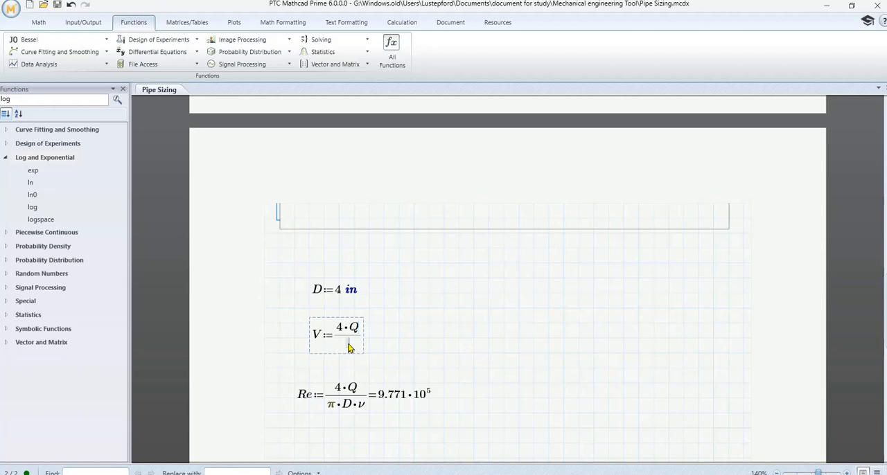
{"action": "type", "text": "p"}
{"action": "key", "text": "ctrl+g"}
{"action": "type", "text": "*"}
{"action": "type", "text": "D"}
{"action": "type", "text": "^2)"}
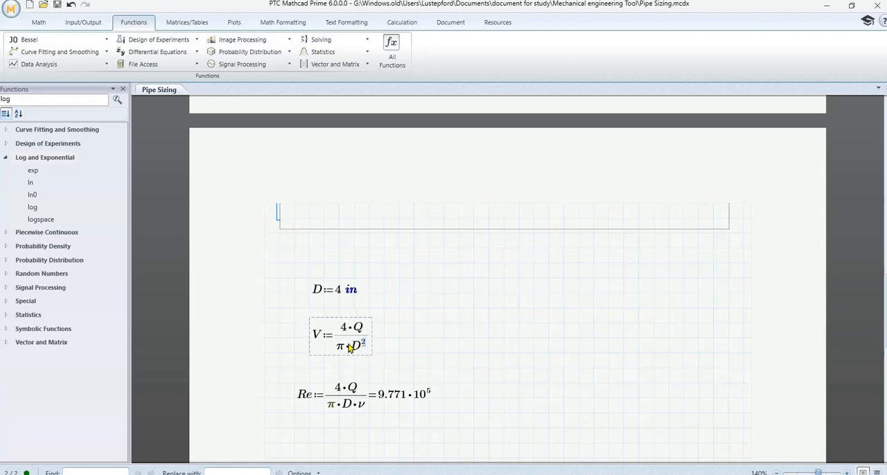
{"action": "left_click", "coordinate": [370, 342]}
{"action": "type", "text": "=186.164 ft/s"}
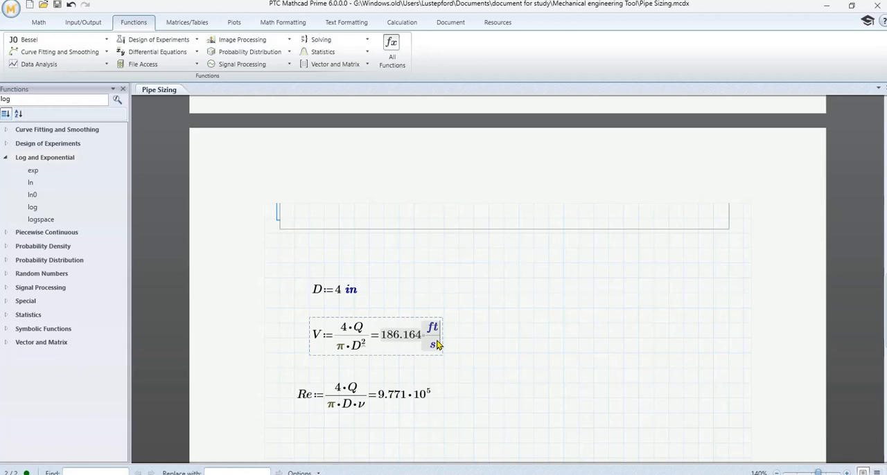
- Fill the empty velocity guess in the solve block with 186.164 ft/s
{"action": "scroll", "coordinate": [525, 292], "scroll_direction": "up", "scroll_amount": 10}
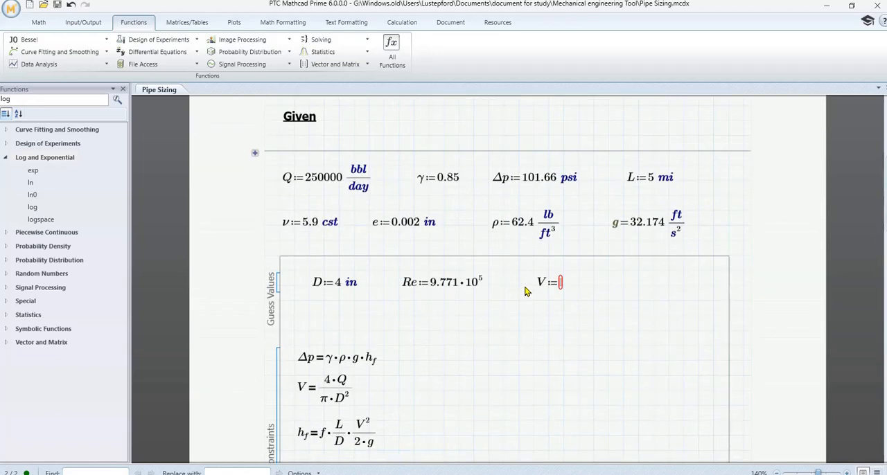
{"action": "left_click", "coordinate": [561, 284]}
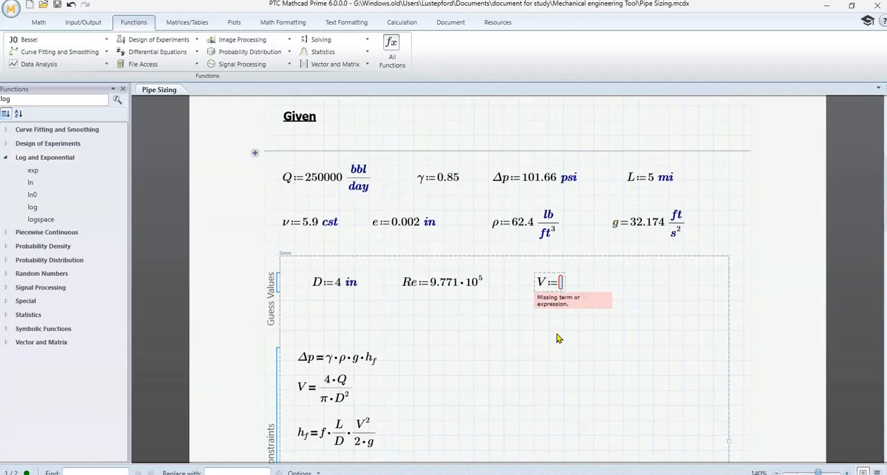
{"action": "type", "text": "186.164 ft/s"}
{"action": "left_click", "coordinate": [623, 316]}
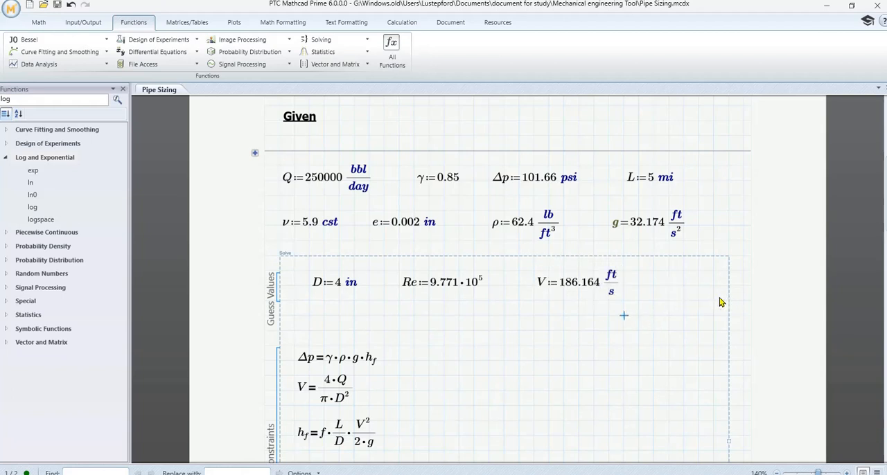
- Define the friction factor guess f := 0.008 beside the velocity guess in the Guess Values area
{"action": "left_click", "coordinate": [668, 285]}
{"action": "scroll", "coordinate": [661, 306], "scroll_direction": "up", "scroll_amount": 3}
{"action": "scroll", "coordinate": [662, 306], "scroll_direction": "down", "scroll_amount": 2}
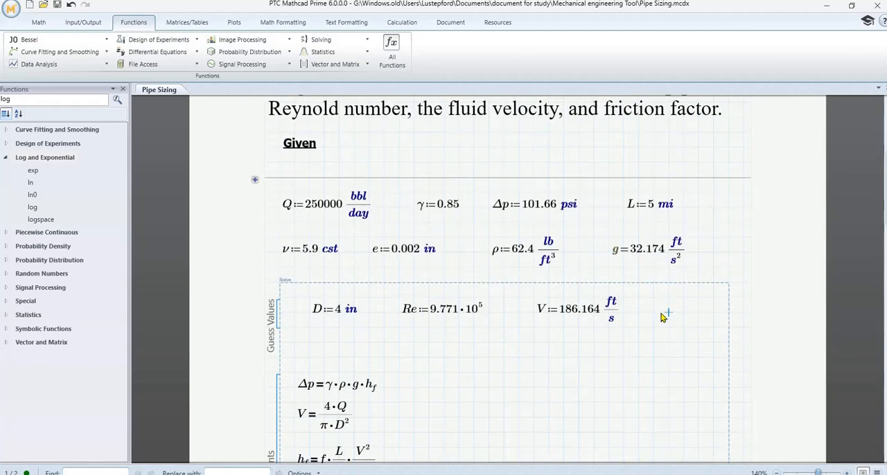
{"action": "type", "text": "f="}
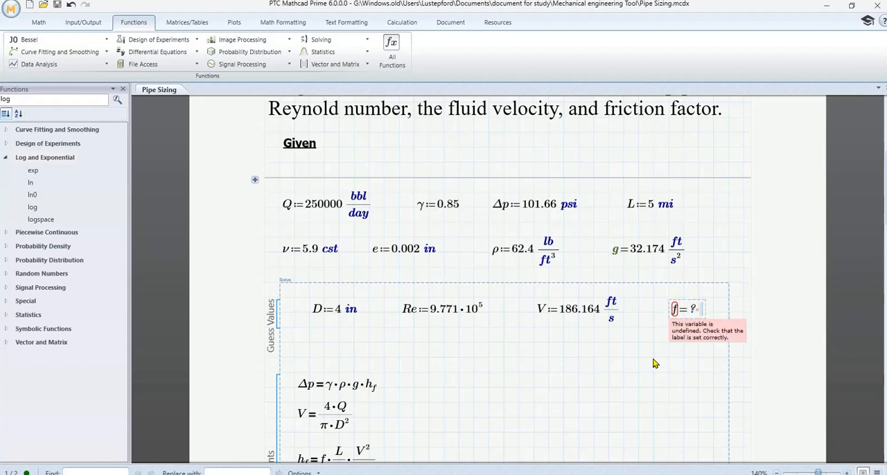
{"action": "key", "text": "BackSpace"}
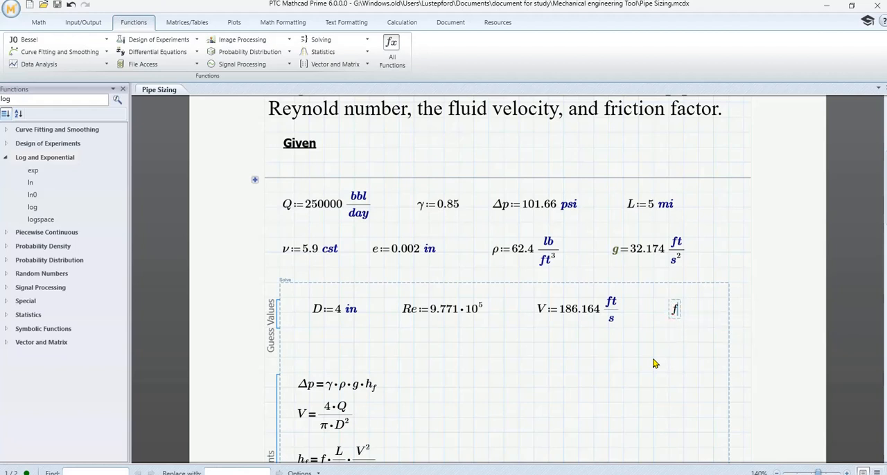
{"action": "type", "text": ":=0.008"}
{"action": "left_click", "coordinate": [638, 358]}
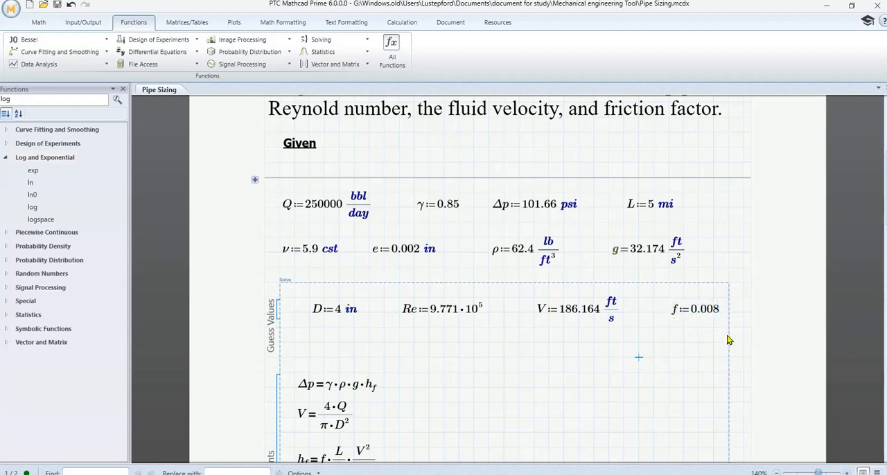
- Place the insertion point in the Solver area of the solve block
{"action": "scroll", "coordinate": [727, 340], "scroll_direction": "down", "scroll_amount": 4}
{"action": "left_click", "coordinate": [370, 345]}
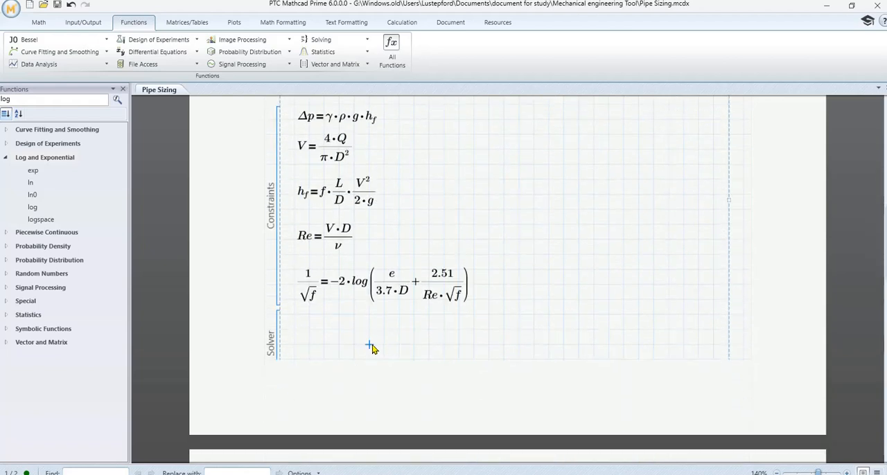
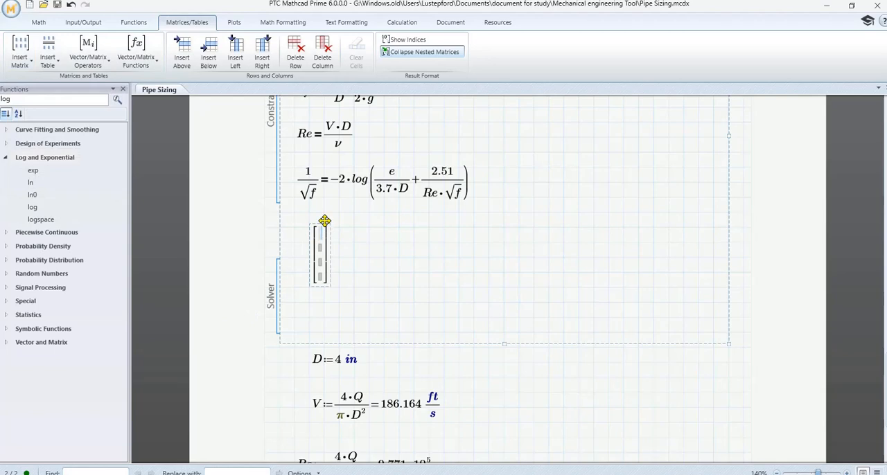
- Move the empty four-row vector down into the Solver area of the solve block
{"action": "left_click_drag", "start_coordinate": [321, 223], "coordinate": [327, 262]}
{"action": "scroll", "coordinate": [483, 280], "scroll_direction": "up", "scroll_amount": 6}
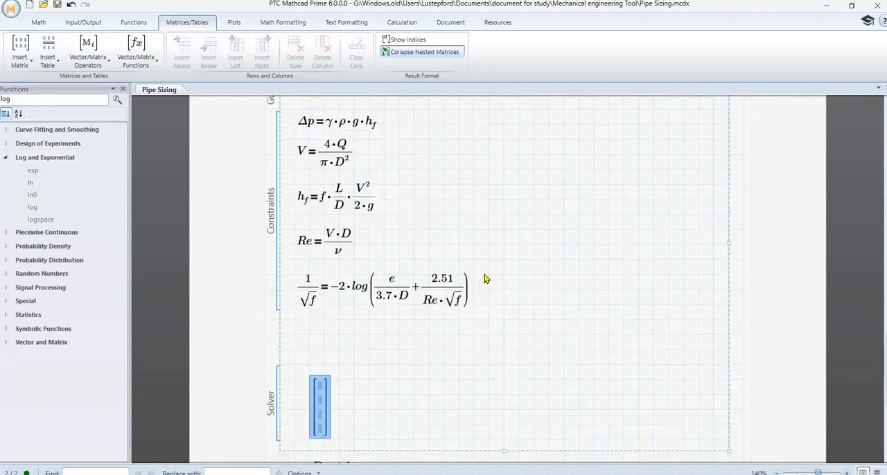
{"action": "scroll", "coordinate": [501, 257], "scroll_direction": "down", "scroll_amount": 3}
{"action": "scroll", "coordinate": [501, 259], "scroll_direction": "down", "scroll_amount": 2}
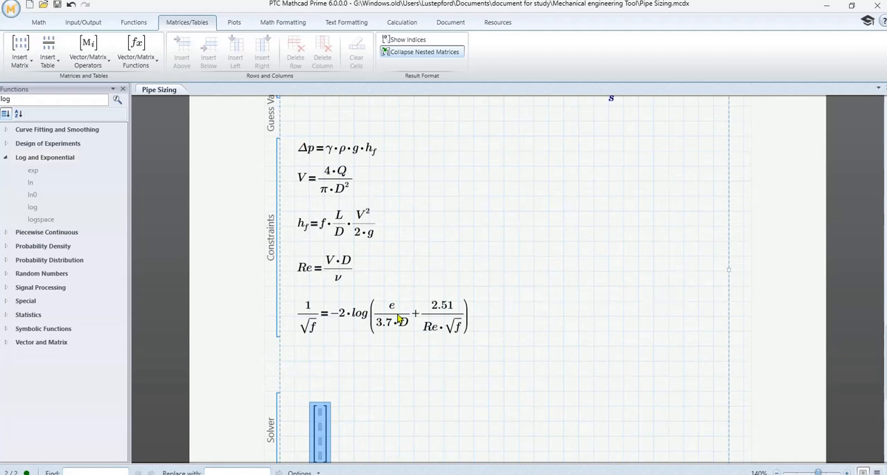
{"action": "scroll", "coordinate": [410, 317], "scroll_direction": "down", "scroll_amount": 5}
{"action": "scroll", "coordinate": [358, 324], "scroll_direction": "up", "scroll_amount": 4}
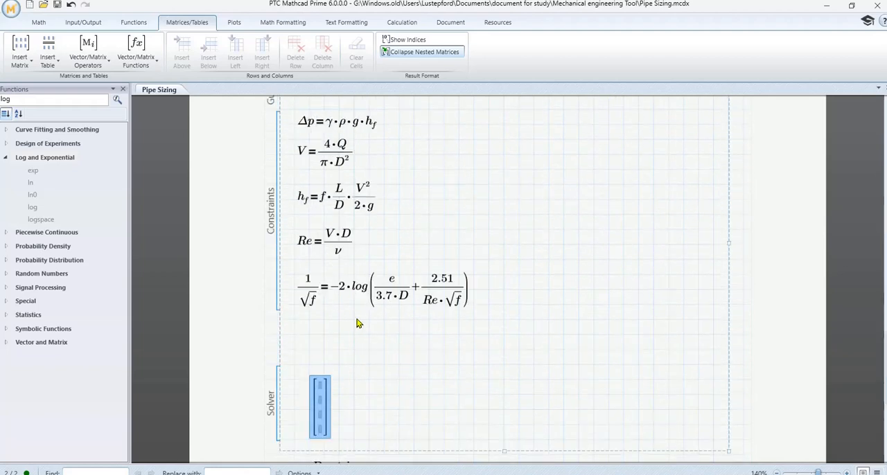
{"action": "scroll", "coordinate": [358, 323], "scroll_direction": "down", "scroll_amount": 4}
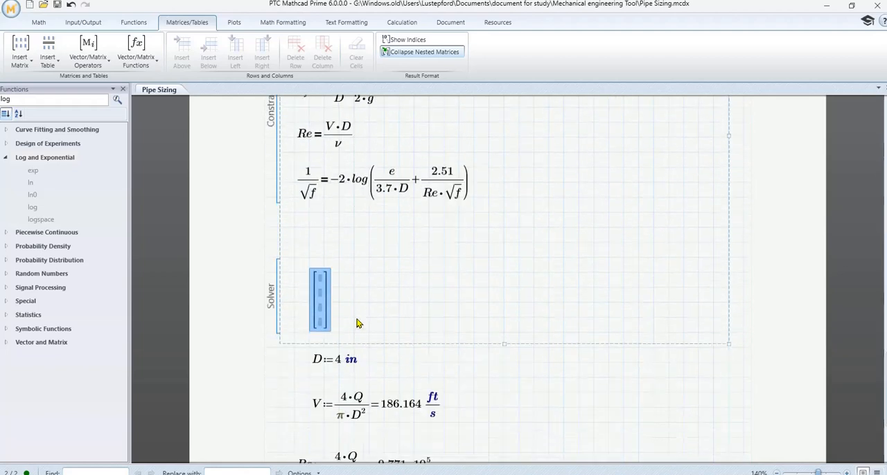
- Fill the first two rows of the solver vector with D and f
{"action": "left_click", "coordinate": [320, 288]}
{"action": "scroll", "coordinate": [419, 309], "scroll_direction": "up", "scroll_amount": 6}
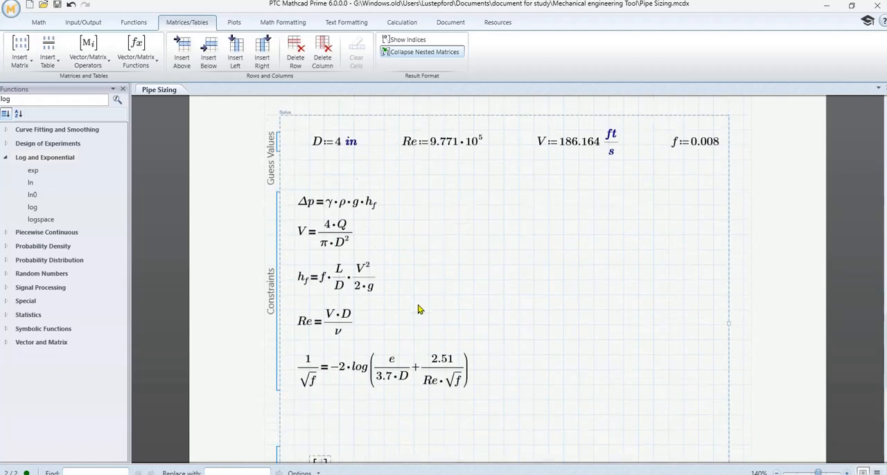
{"action": "scroll", "coordinate": [418, 309], "scroll_direction": "down", "scroll_amount": 5}
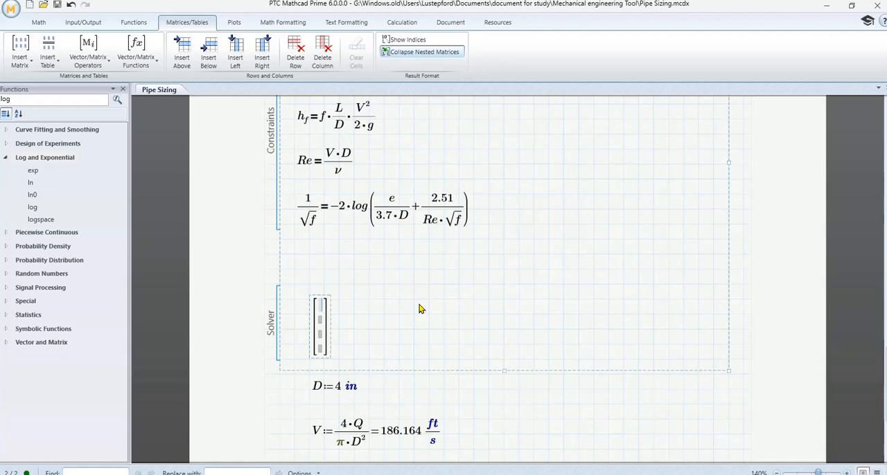
{"action": "type", "text": "D"}
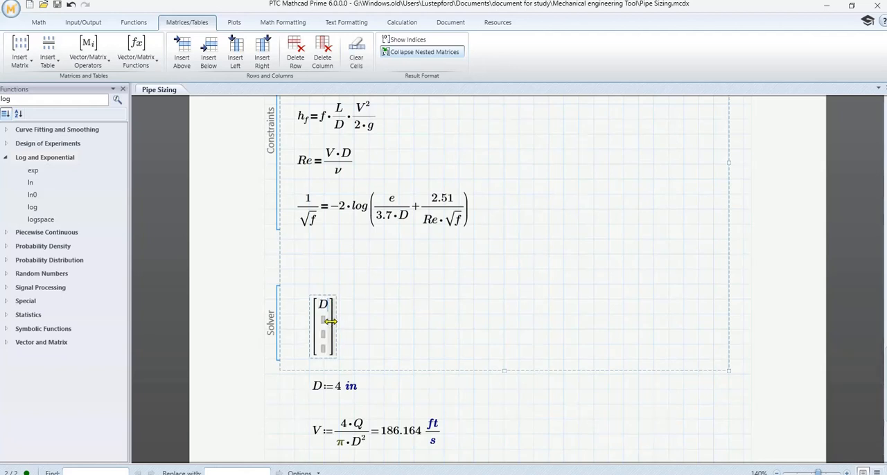
{"action": "left_click", "coordinate": [324, 323]}
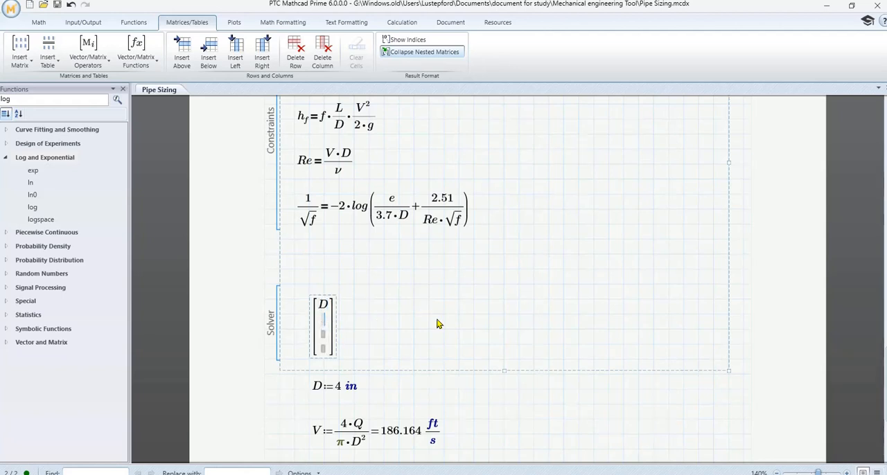
{"action": "type", "text": "f"}
- Fill the last two rows of the solver vector with Re and V
{"action": "scroll", "coordinate": [492, 325], "scroll_direction": "up", "scroll_amount": 1}
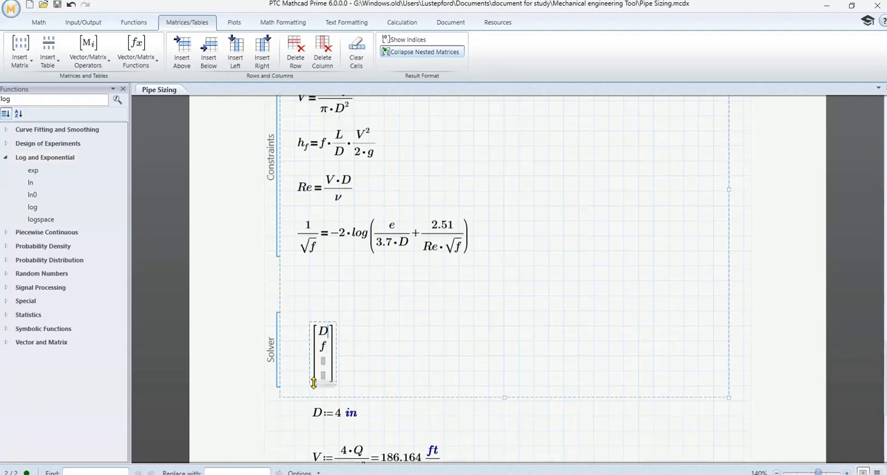
{"action": "left_click", "coordinate": [324, 363]}
{"action": "scroll", "coordinate": [454, 355], "scroll_direction": "up", "scroll_amount": 5}
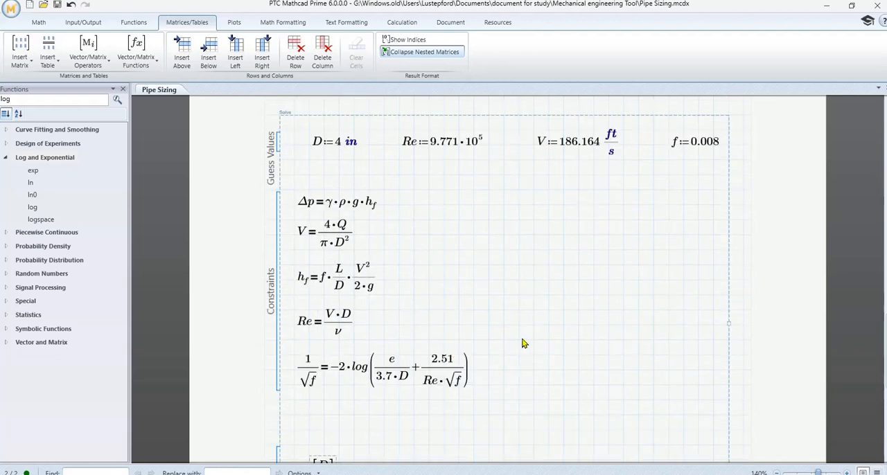
{"action": "scroll", "coordinate": [524, 343], "scroll_direction": "down", "scroll_amount": 9}
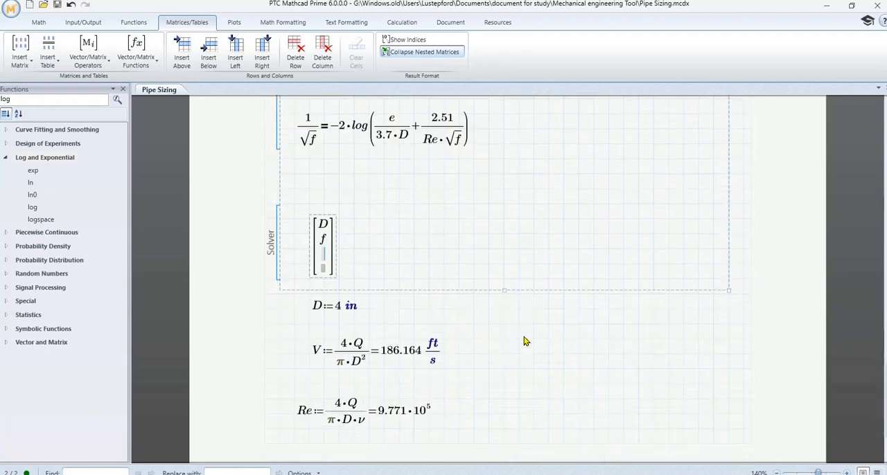
{"action": "type", "text": "Re"}
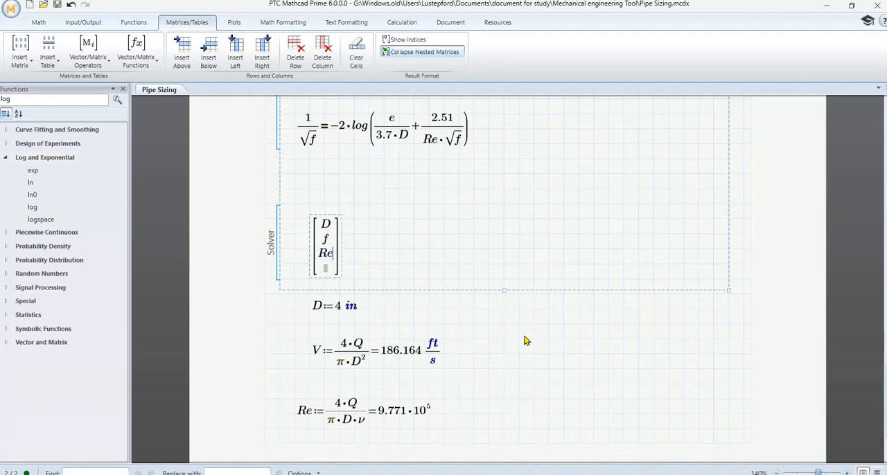
{"action": "scroll", "coordinate": [524, 340], "scroll_direction": "up", "scroll_amount": 11}
{"action": "scroll", "coordinate": [428, 277], "scroll_direction": "down", "scroll_amount": 10}
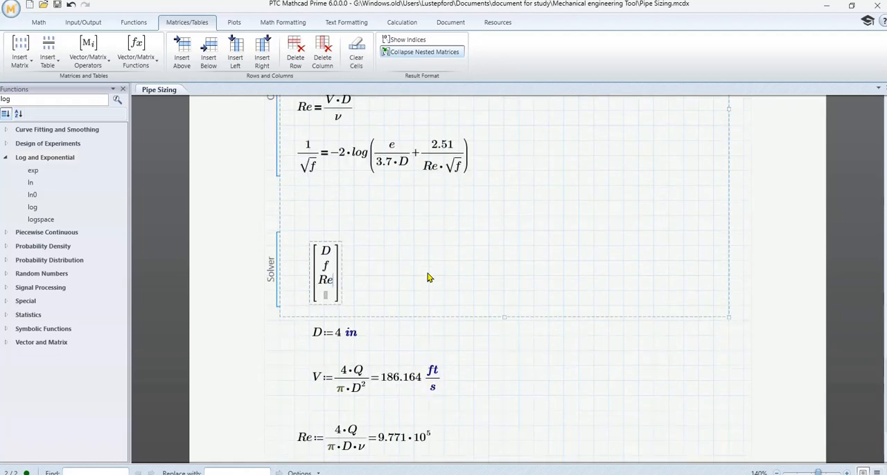
{"action": "scroll", "coordinate": [428, 277], "scroll_direction": "down", "scroll_amount": 1}
{"action": "left_click", "coordinate": [326, 268]}
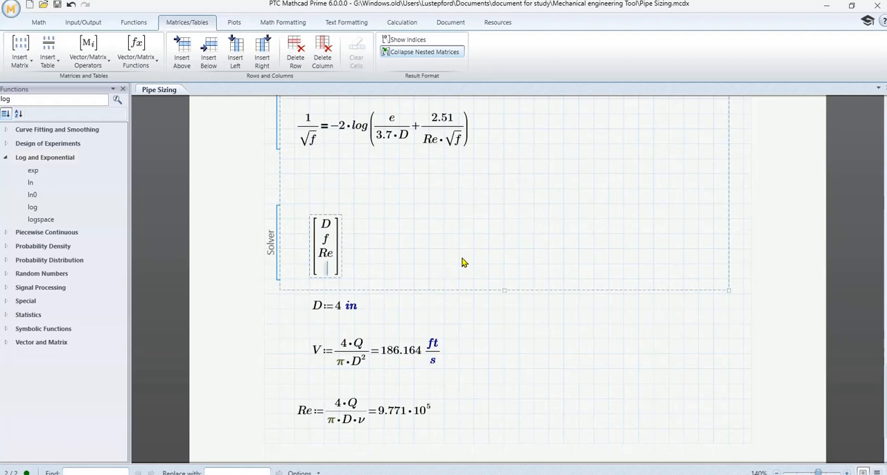
{"action": "type", "text": "V"}
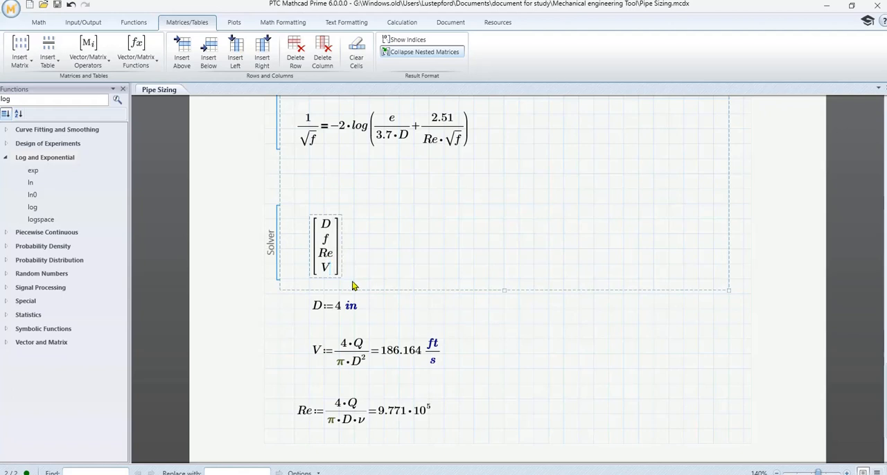
- Extend the whole vector in the Solver area into a definition that calls the find function
{"action": "left_click", "coordinate": [341, 250]}
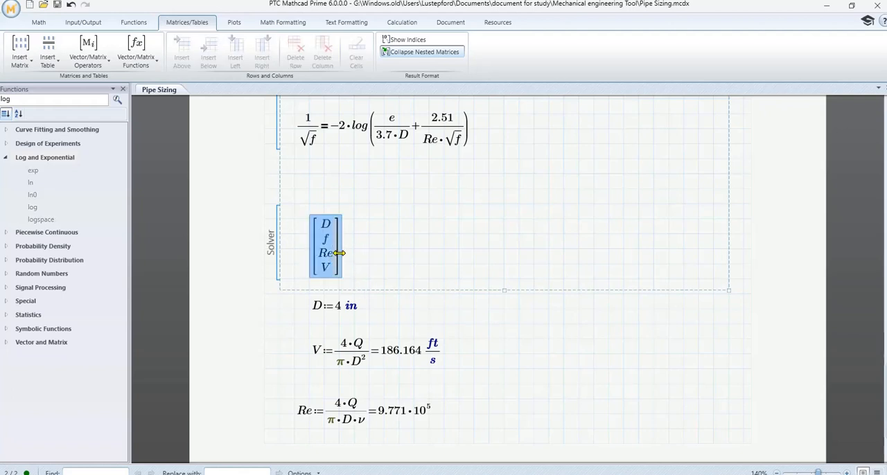
{"action": "left_click", "coordinate": [343, 262]}
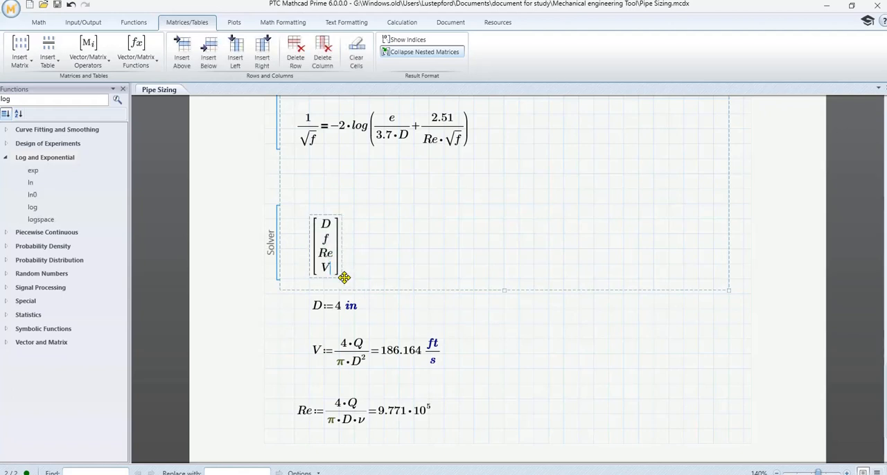
{"action": "key", "text": "Right"}
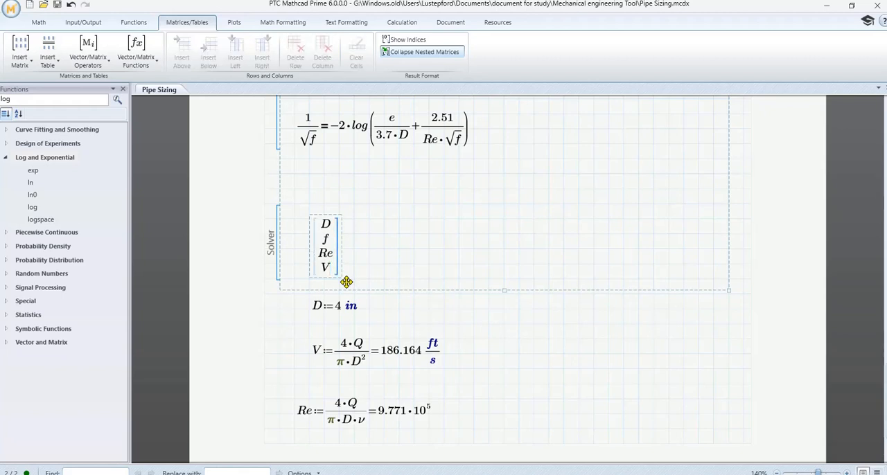
{"action": "key", "text": "Right"}
{"action": "type", "text": ":="}
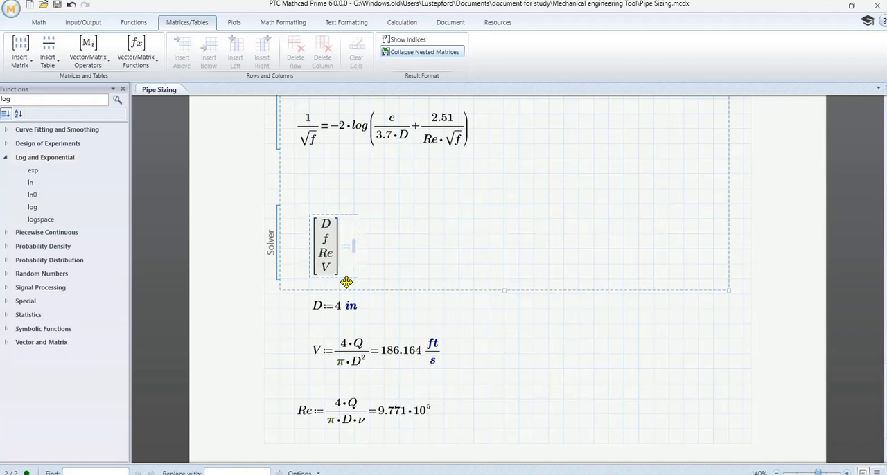
{"action": "type", "text": "fin"}
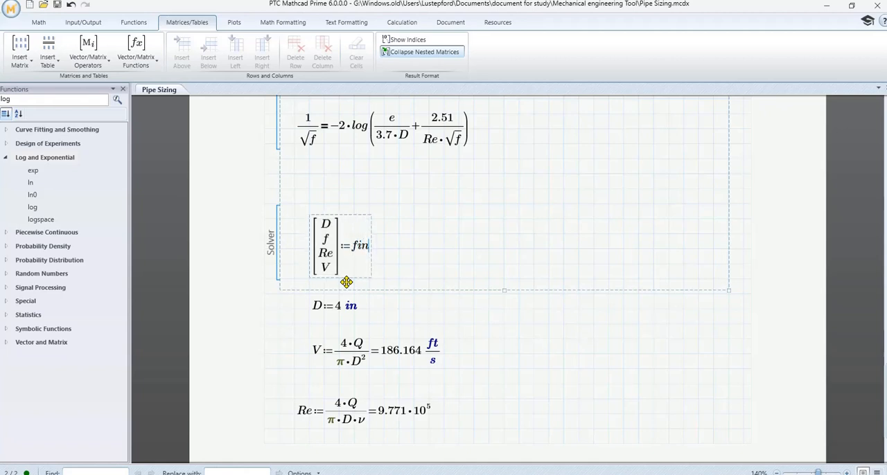
{"action": "type", "text": "d("}
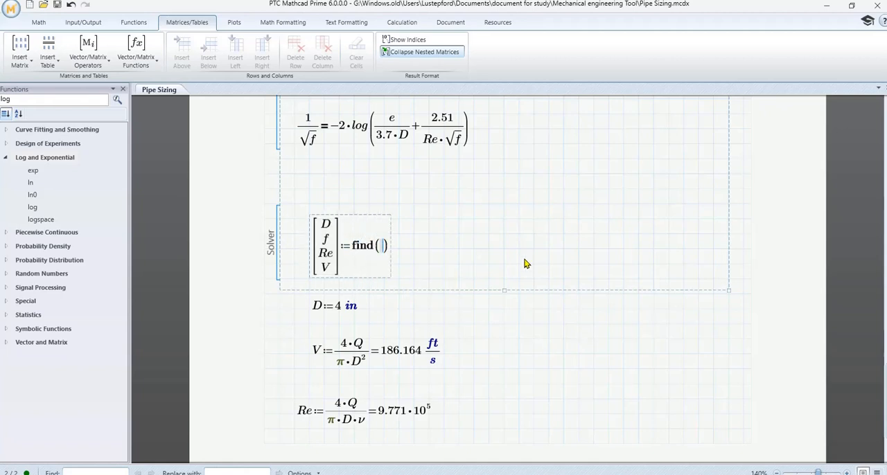
{"action": "type", "text": "D,f,Re,"}
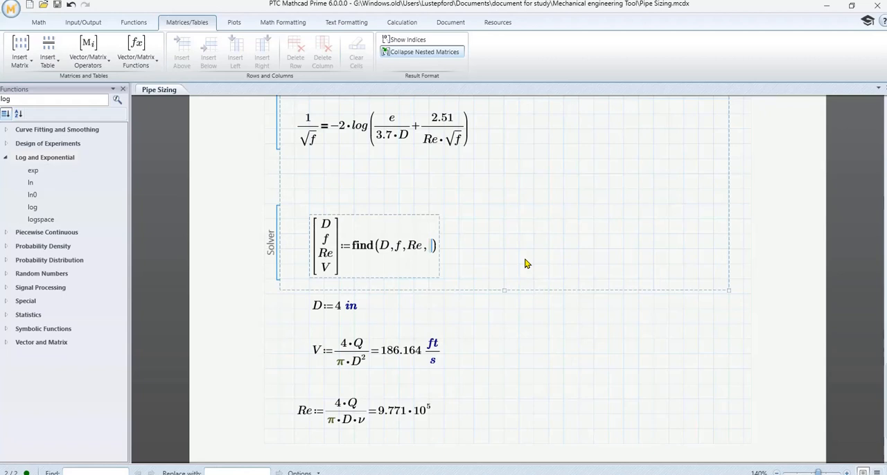
{"action": "type", "text": "V"}
- Enter D, f, Re and V as the arguments of find to complete the solver expression
{"action": "left_click", "coordinate": [605, 220]}
- Delete the helper definitions of D, V and Re below the solve block
{"action": "scroll", "coordinate": [604, 229], "scroll_direction": "down", "scroll_amount": 2}
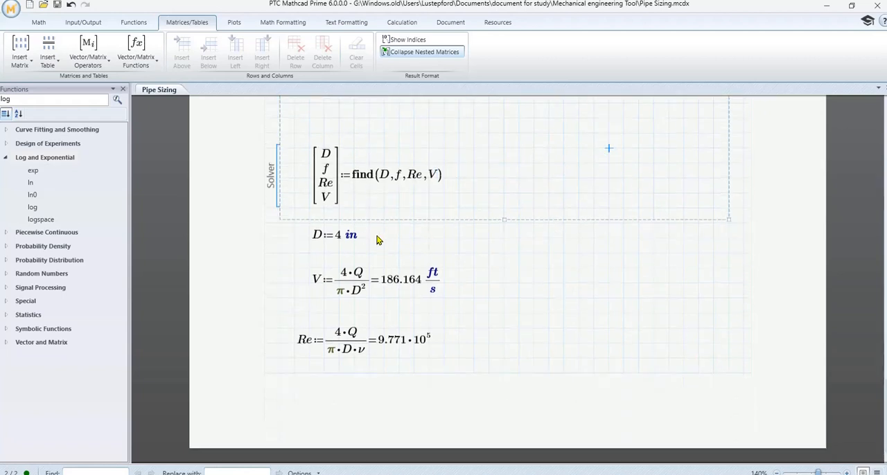
{"action": "left_click", "coordinate": [311, 233]}
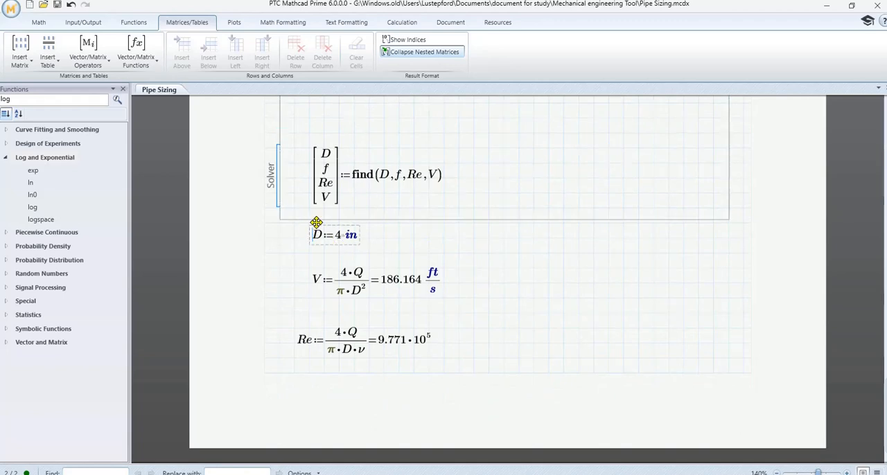
{"action": "left_click_drag", "start_coordinate": [314, 223], "coordinate": [515, 361]}
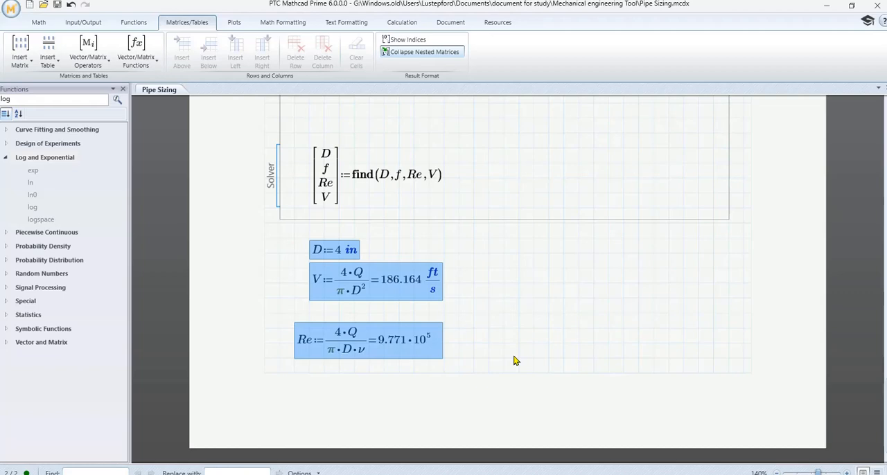
{"action": "key", "text": "Delete"}
- Review the solve block's guess values, constraints and find expression, along with the page preceding it
{"action": "scroll", "coordinate": [555, 323], "scroll_direction": "up", "scroll_amount": 5}
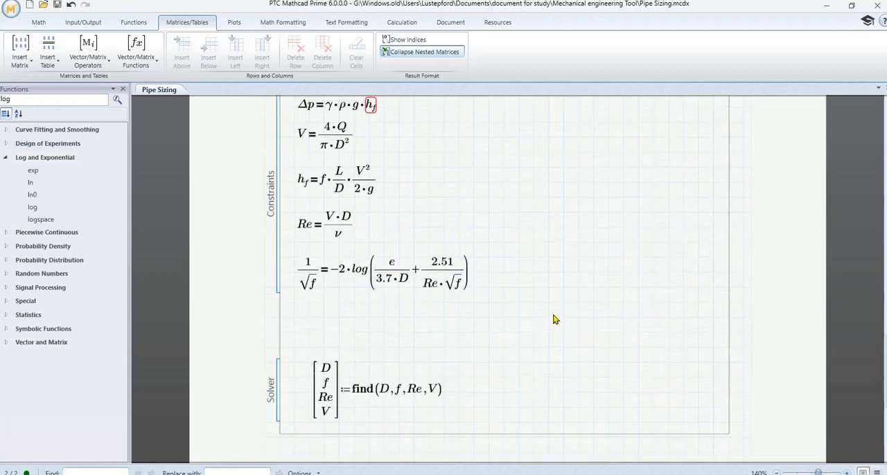
{"action": "scroll", "coordinate": [555, 320], "scroll_direction": "down", "scroll_amount": 5}
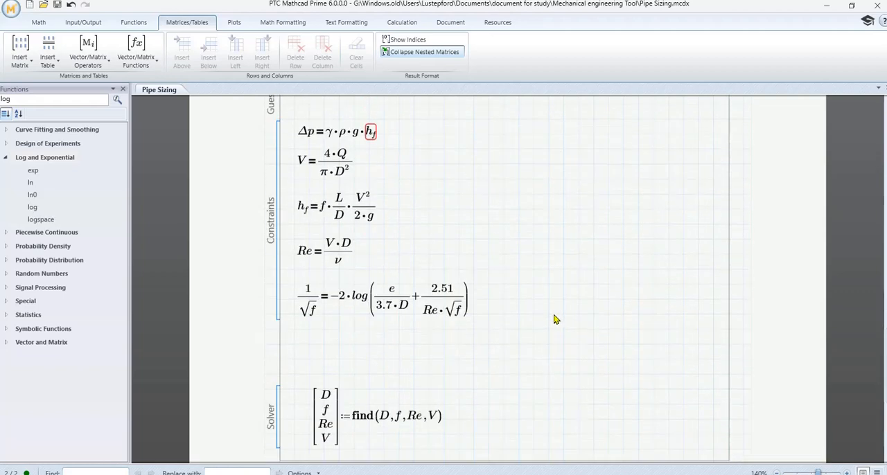
{"action": "scroll", "coordinate": [554, 320], "scroll_direction": "up", "scroll_amount": 5}
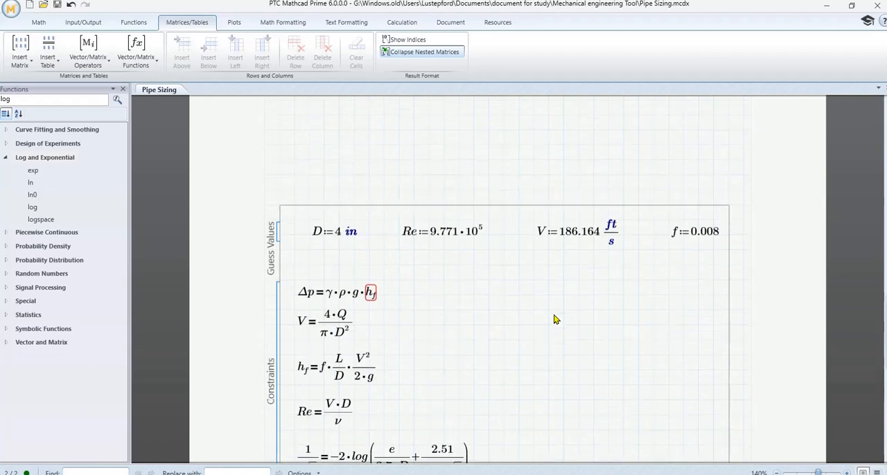
{"action": "scroll", "coordinate": [686, 255], "scroll_direction": "down", "scroll_amount": 5}
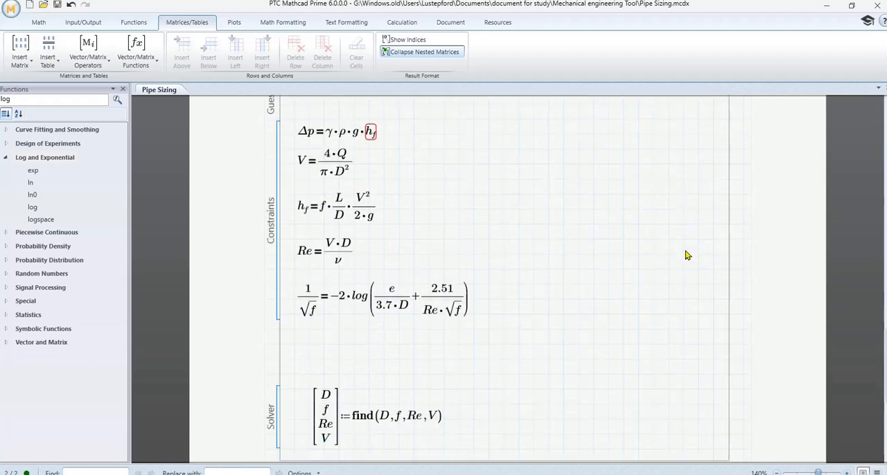
{"action": "scroll", "coordinate": [686, 256], "scroll_direction": "down", "scroll_amount": 8}
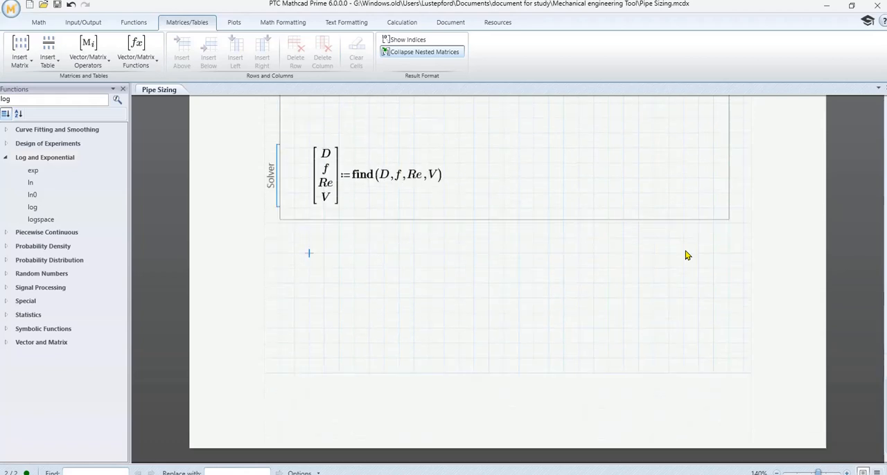
{"action": "scroll", "coordinate": [497, 291], "scroll_direction": "up", "scroll_amount": 5}
{"action": "scroll", "coordinate": [326, 197], "scroll_direction": "up", "scroll_amount": 3}
{"action": "scroll", "coordinate": [361, 180], "scroll_direction": "down", "scroll_amount": 8}
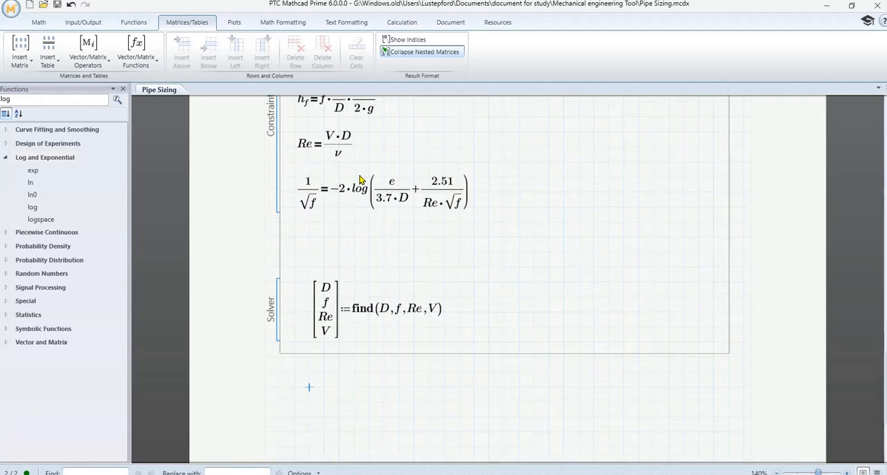
{"action": "left_click", "coordinate": [292, 267]}
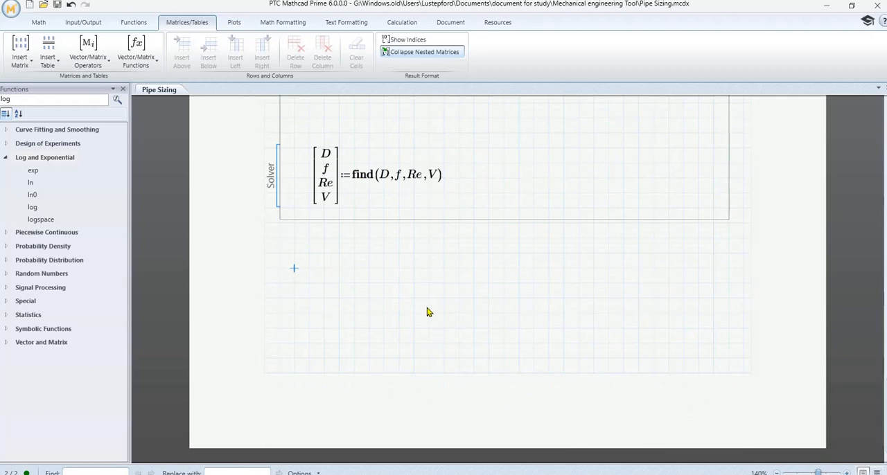
{"action": "scroll", "coordinate": [427, 312], "scroll_direction": "up", "scroll_amount": 8}
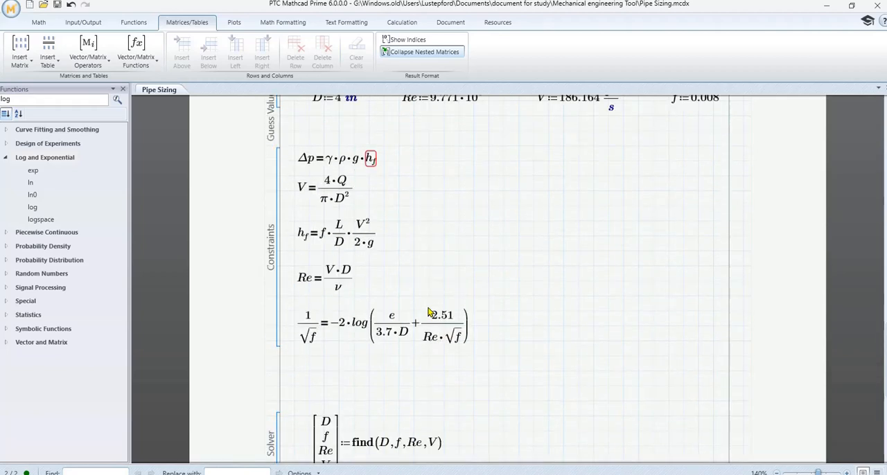
{"action": "scroll", "coordinate": [427, 313], "scroll_direction": "up", "scroll_amount": 5}
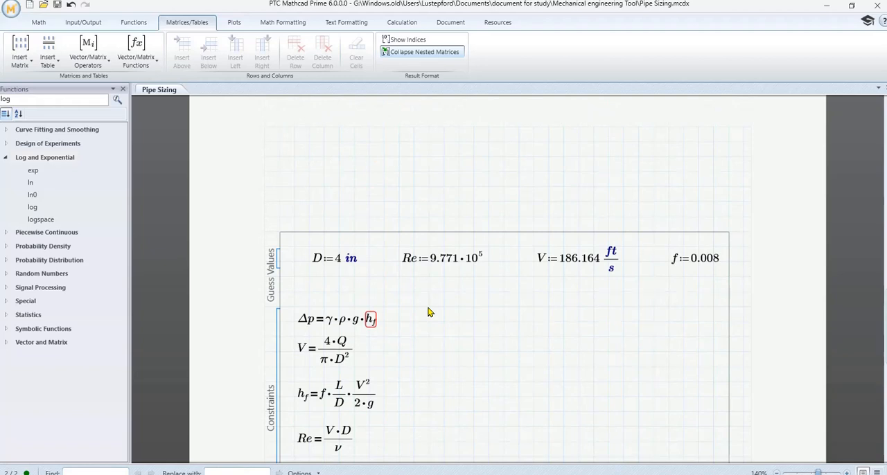
{"action": "scroll", "coordinate": [428, 312], "scroll_direction": "up", "scroll_amount": 3}
{"action": "scroll", "coordinate": [428, 313], "scroll_direction": "up", "scroll_amount": 8}
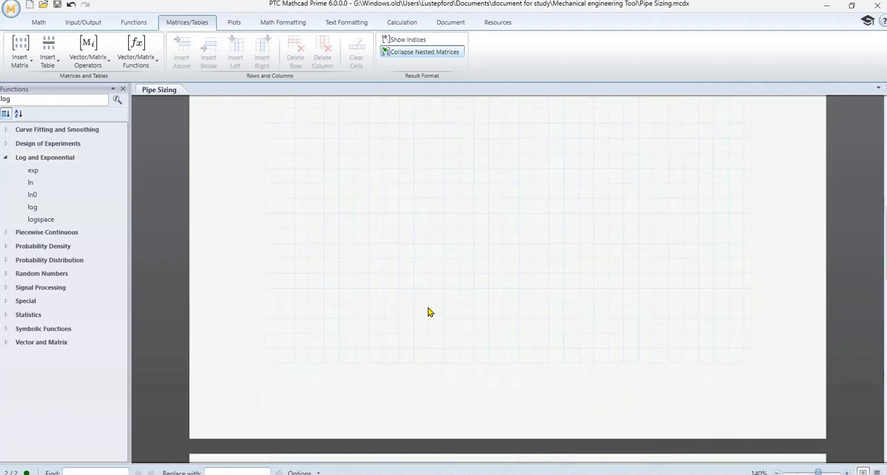
{"action": "scroll", "coordinate": [427, 313], "scroll_direction": "down", "scroll_amount": 11}
{"action": "scroll", "coordinate": [428, 313], "scroll_direction": "down", "scroll_amount": 4}
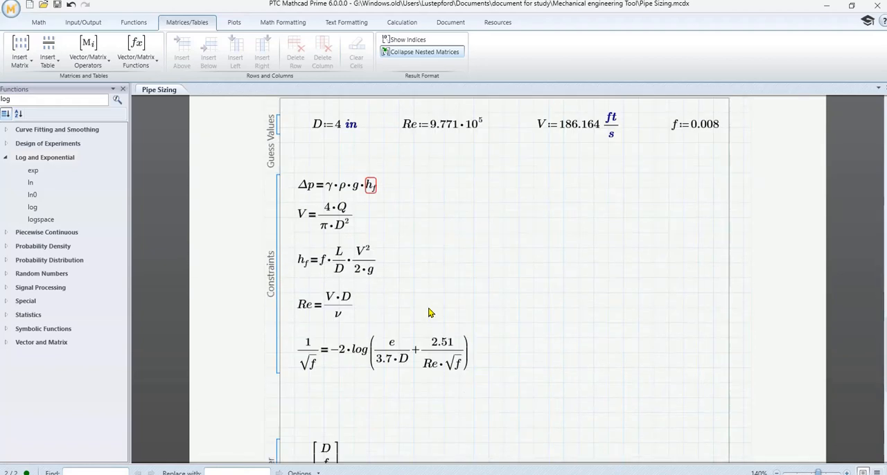
- Cut the pressure drop equation Δp = γ·ρ·g·h_f out of the Constraints area
{"action": "left_click", "coordinate": [339, 183]}
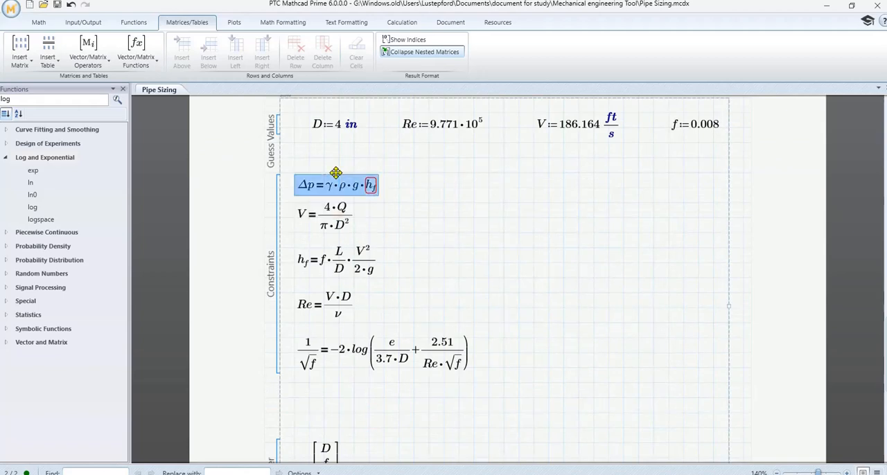
{"action": "right_click", "coordinate": [335, 192]}
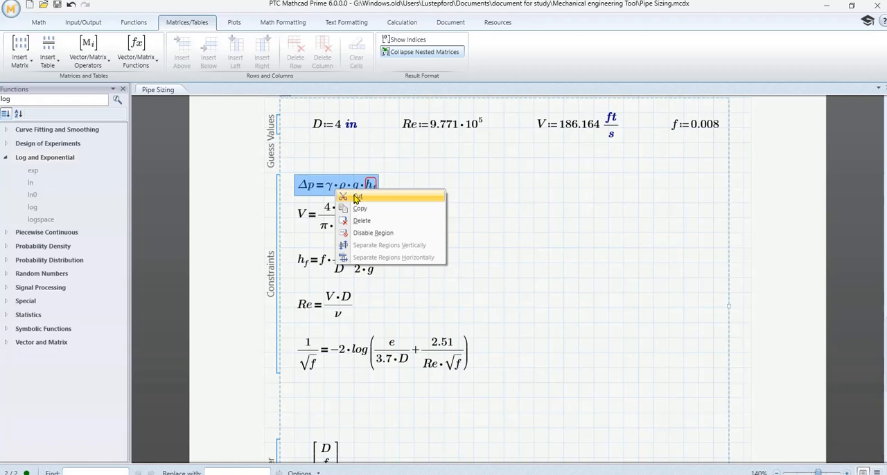
{"action": "left_click", "coordinate": [355, 197]}
- Define the head loss h_f as Δp divided by γ·ρ·g below the given data
{"action": "scroll", "coordinate": [355, 199], "scroll_direction": "up", "scroll_amount": 20}
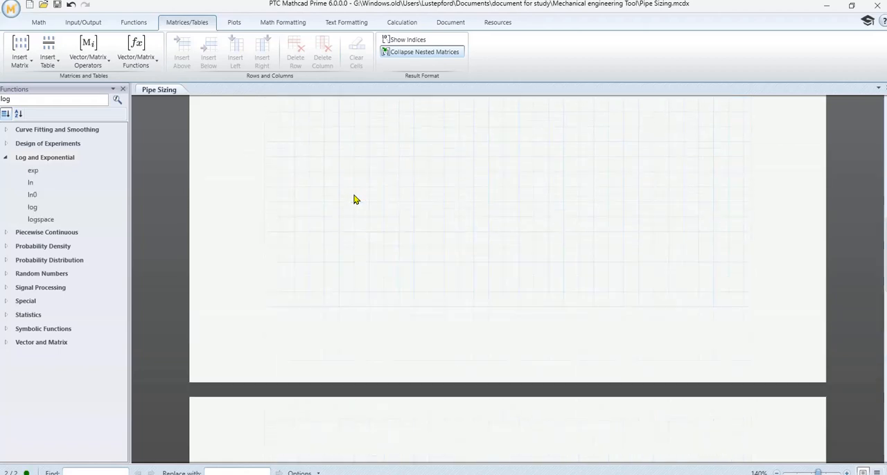
{"action": "left_click", "coordinate": [308, 207]}
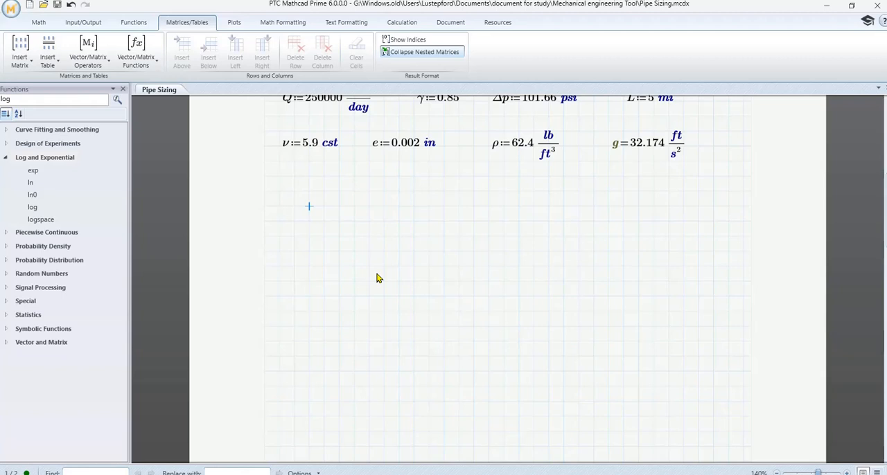
{"action": "type", "text": "h"}
{"action": "type", "text": "."}
{"action": "type", "text": "f"}
{"action": "type", "text": ":"}
{"action": "type", "text": "D"}
{"action": "type", "text": "p"}
{"action": "key", "text": "slash"}
{"action": "type", "text": "γ*"}
{"action": "type", "text": "r"}
{"action": "key", "text": "ctrl+g"}
{"action": "type", "text": "*"}
{"action": "type", "text": "g"}
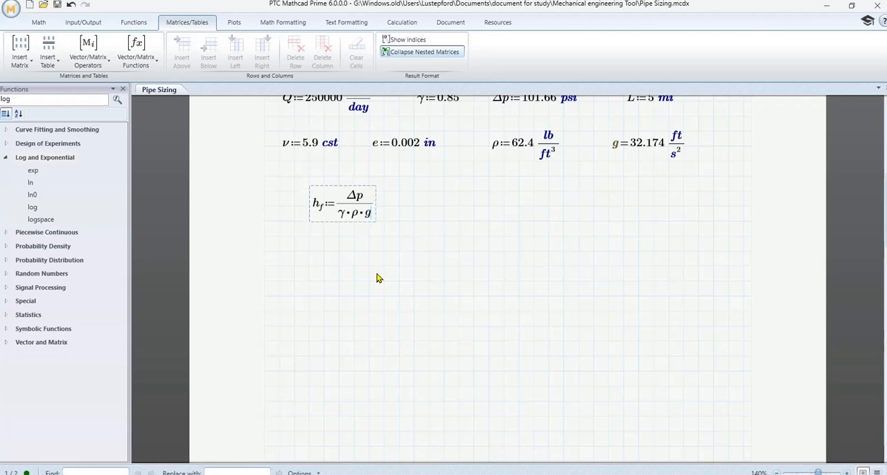
{"action": "left_click", "coordinate": [474, 255]}
- Check the remaining constraints, guess values and solver expression against the given data and the h_f definition
{"action": "scroll", "coordinate": [472, 257], "scroll_direction": "down", "scroll_amount": 3}
{"action": "scroll", "coordinate": [473, 258], "scroll_direction": "down", "scroll_amount": 8}
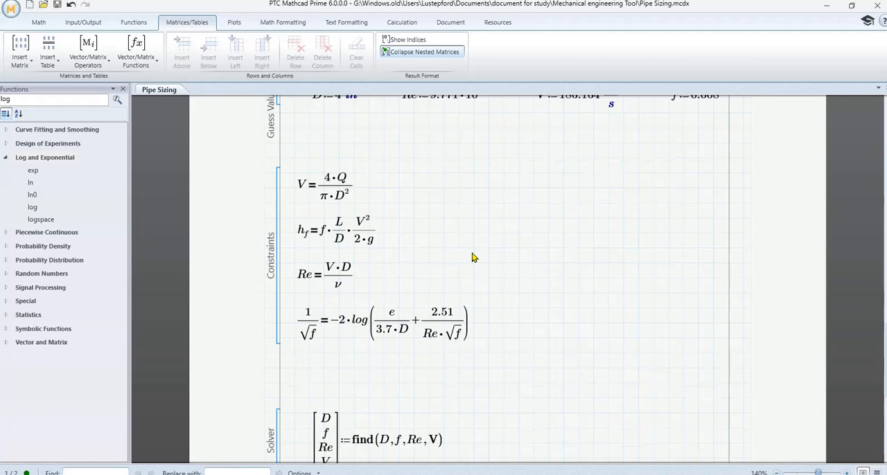
{"action": "scroll", "coordinate": [472, 258], "scroll_direction": "down", "scroll_amount": 3}
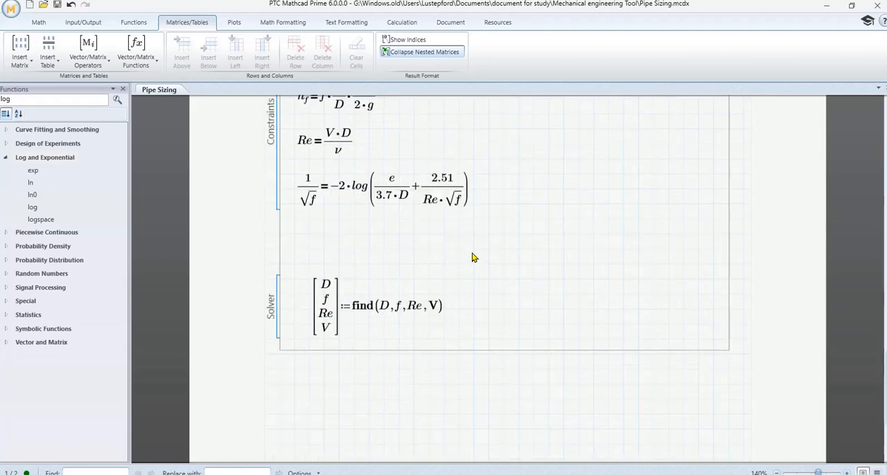
{"action": "scroll", "coordinate": [472, 258], "scroll_direction": "up", "scroll_amount": 15}
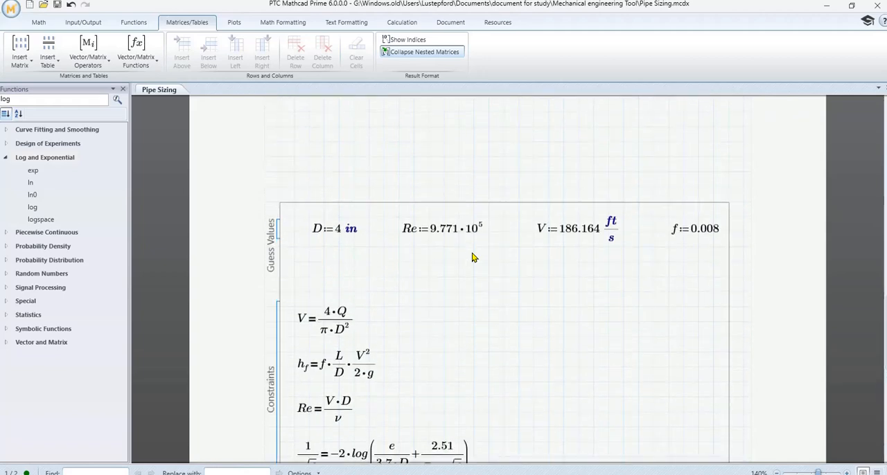
{"action": "scroll", "coordinate": [473, 258], "scroll_direction": "up", "scroll_amount": 12}
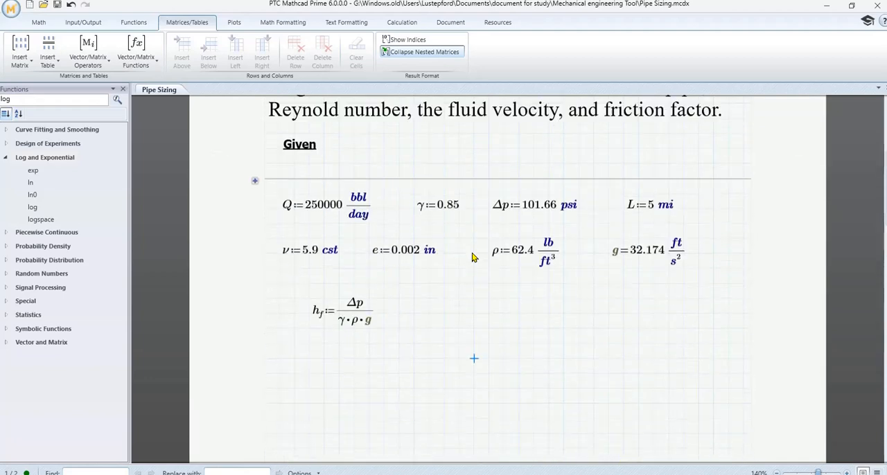
{"action": "scroll", "coordinate": [473, 258], "scroll_direction": "down", "scroll_amount": 15}
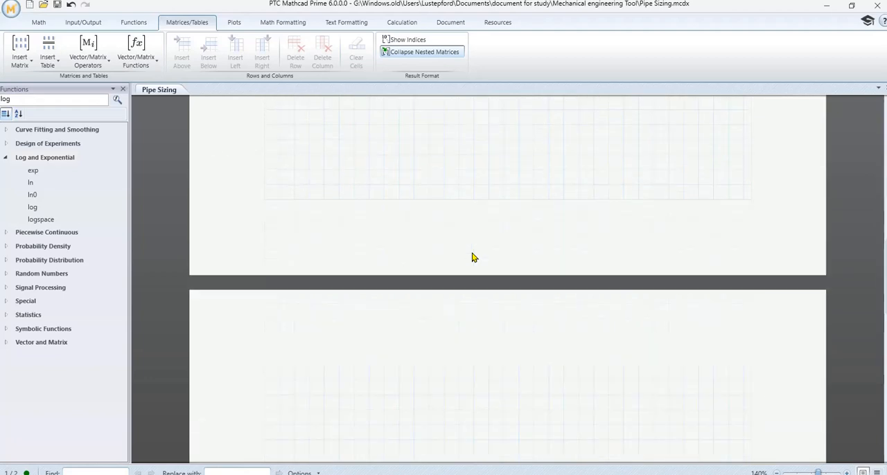
{"action": "scroll", "coordinate": [473, 258], "scroll_direction": "down", "scroll_amount": 3}
{"action": "scroll", "coordinate": [473, 258], "scroll_direction": "up", "scroll_amount": 10}
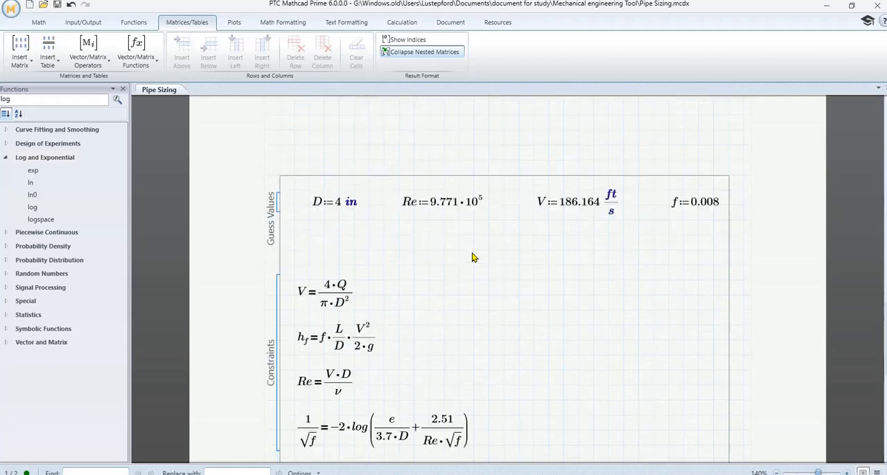
{"action": "scroll", "coordinate": [472, 258], "scroll_direction": "up", "scroll_amount": 3}
{"action": "scroll", "coordinate": [473, 258], "scroll_direction": "down", "scroll_amount": 10}
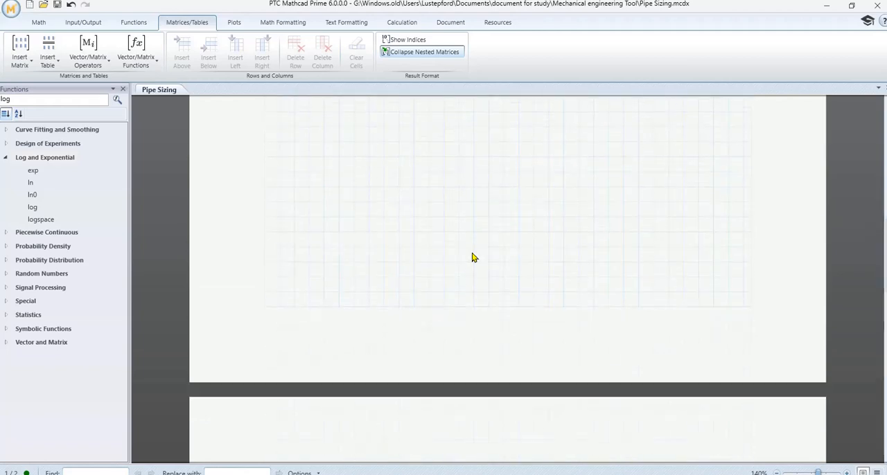
{"action": "scroll", "coordinate": [473, 258], "scroll_direction": "down", "scroll_amount": 3}
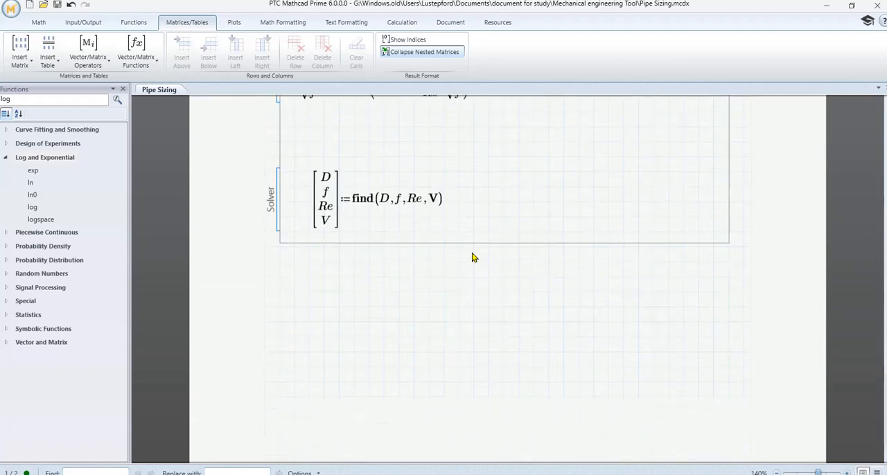
- Evaluate the diameter D below the solve block and show its result in inches (in)
{"action": "left_click", "coordinate": [294, 276]}
{"action": "type", "text": "d"}
{"action": "key", "text": "BackSpace"}
{"action": "type", "text": "D="}
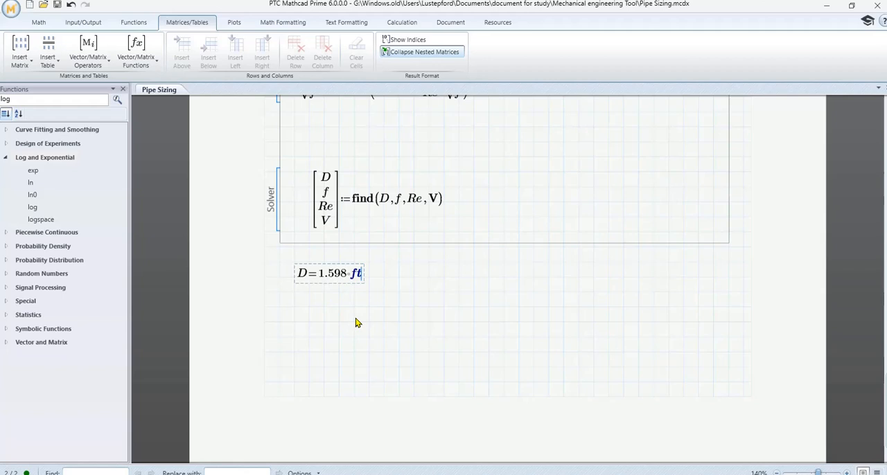
{"action": "key", "text": "BackSpace"}
{"action": "key", "text": "BackSpace"}
{"action": "type", "text": "in"}
- Evaluate the friction factor f beside the diameter result
{"action": "left_click", "coordinate": [400, 277]}
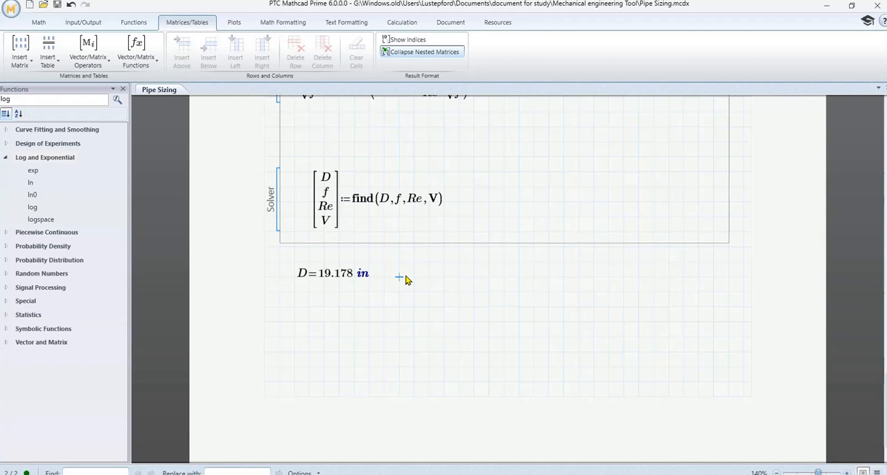
{"action": "type", "text": "f=0.016"}
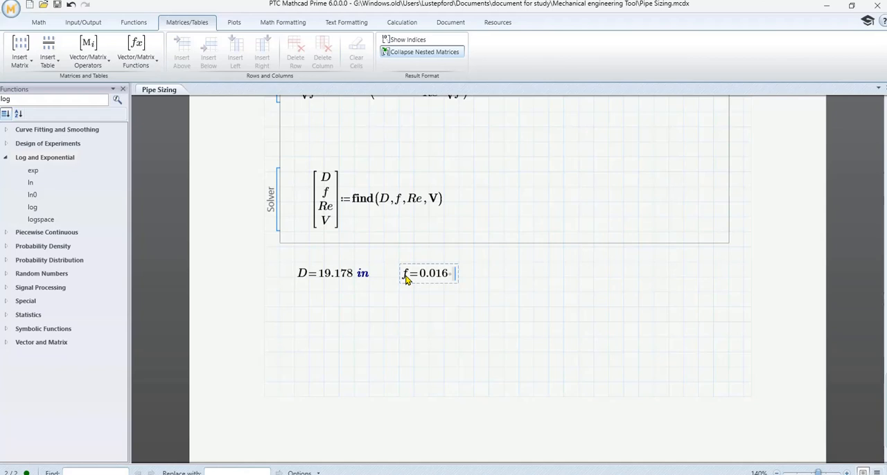
- Set the display precision of the friction factor result to five decimal places
{"action": "left_click", "coordinate": [449, 269]}
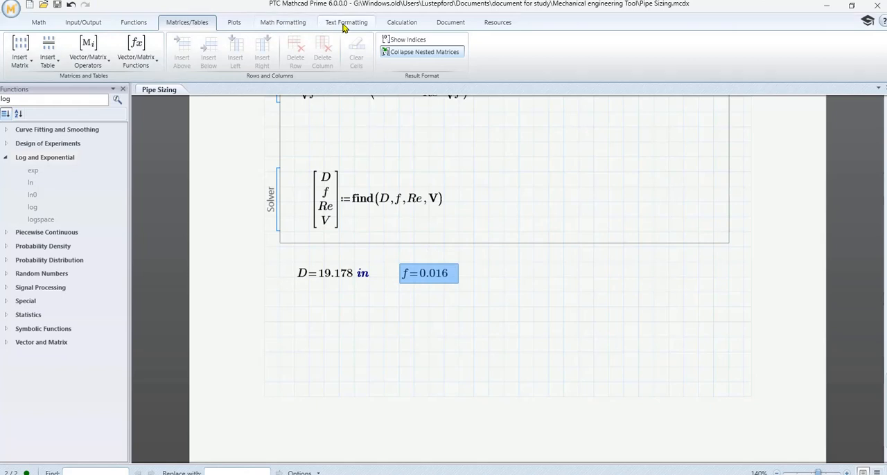
{"action": "left_click", "coordinate": [288, 23]}
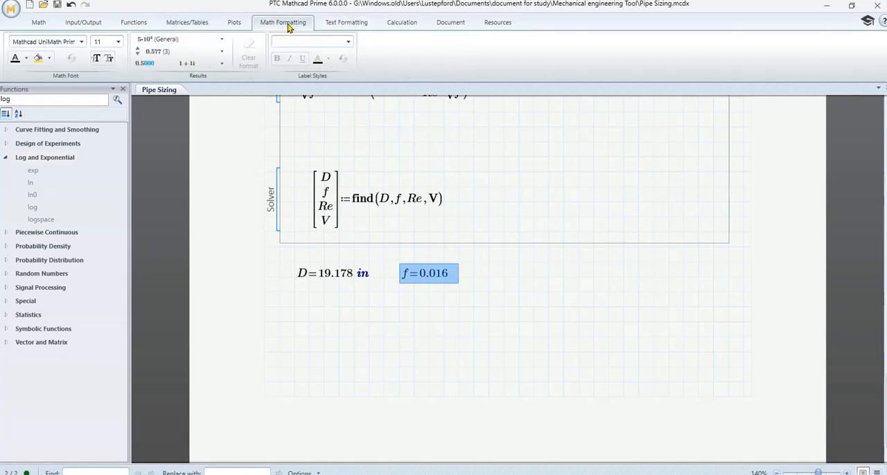
{"action": "left_click", "coordinate": [170, 52]}
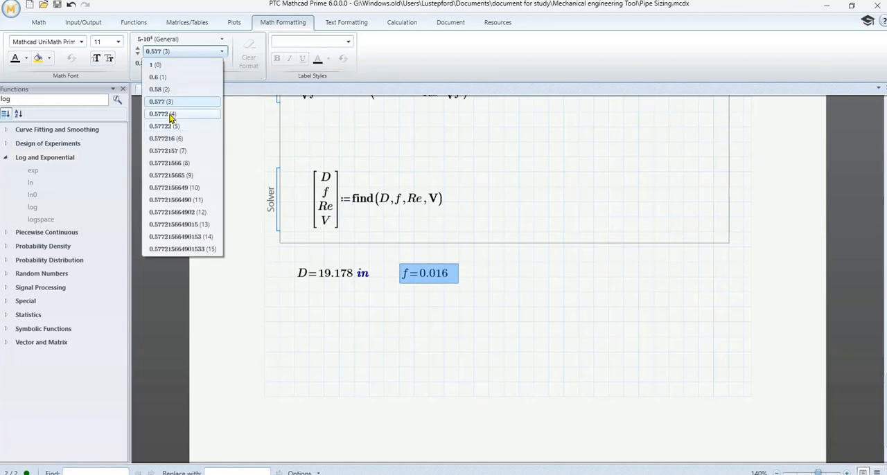
{"action": "left_click", "coordinate": [168, 126]}
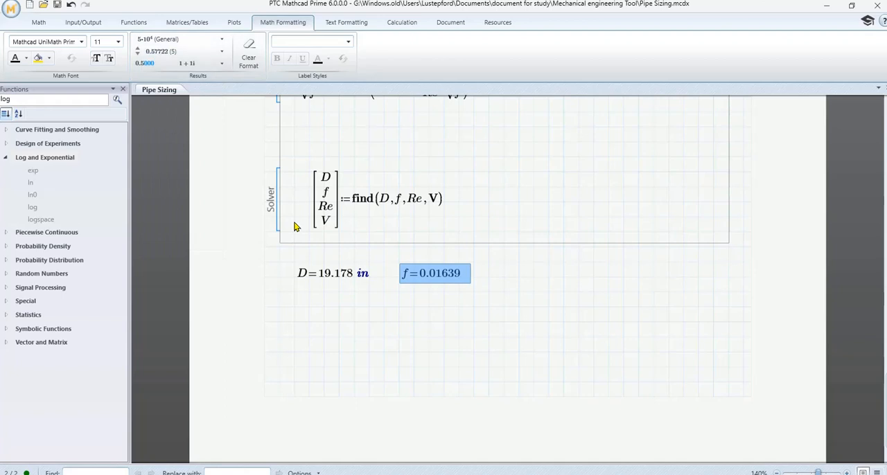
{"action": "left_click", "coordinate": [465, 280]}
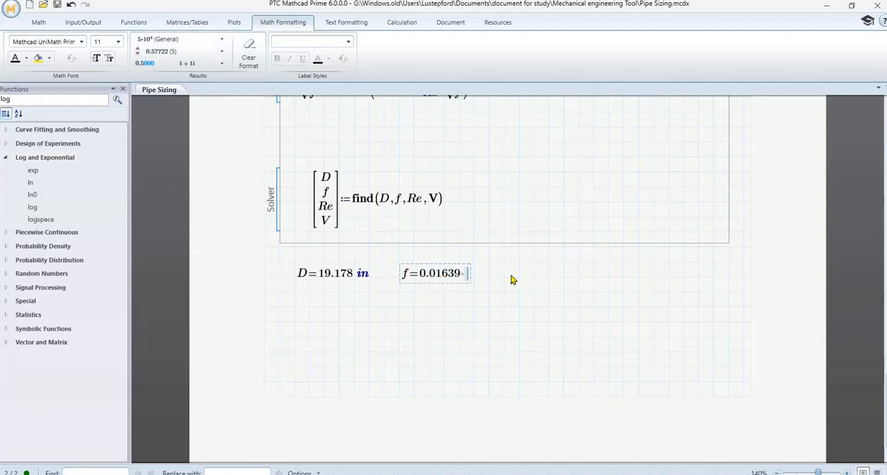
- Evaluate the Reynolds number Re beside the friction factor result below the solve block
{"action": "left_click", "coordinate": [511, 279]}
{"action": "scroll", "coordinate": [521, 278], "scroll_direction": "up", "scroll_amount": 5}
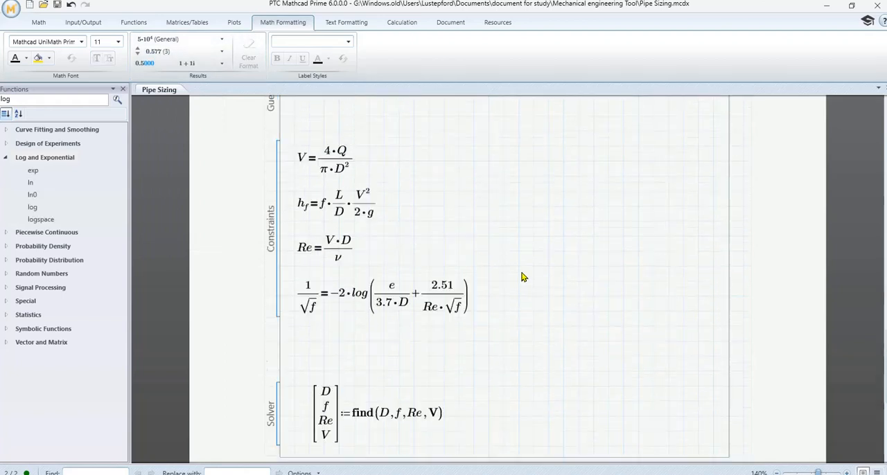
{"action": "scroll", "coordinate": [523, 277], "scroll_direction": "down", "scroll_amount": 5}
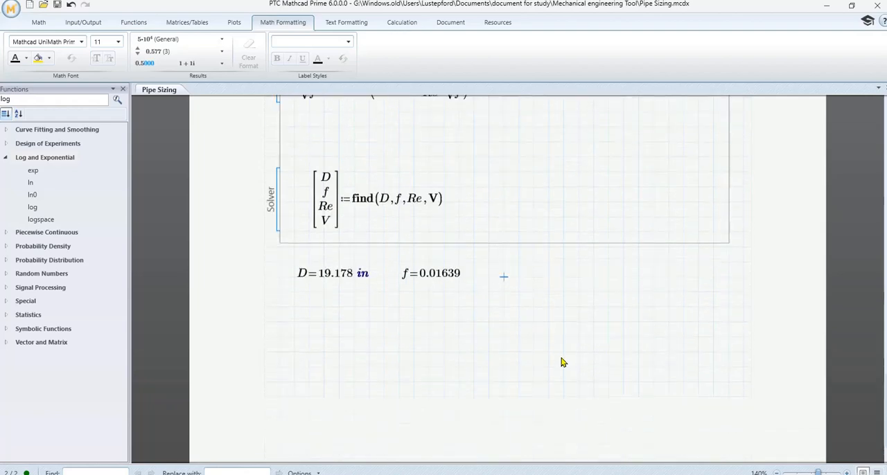
{"action": "type", "text": "Re"}
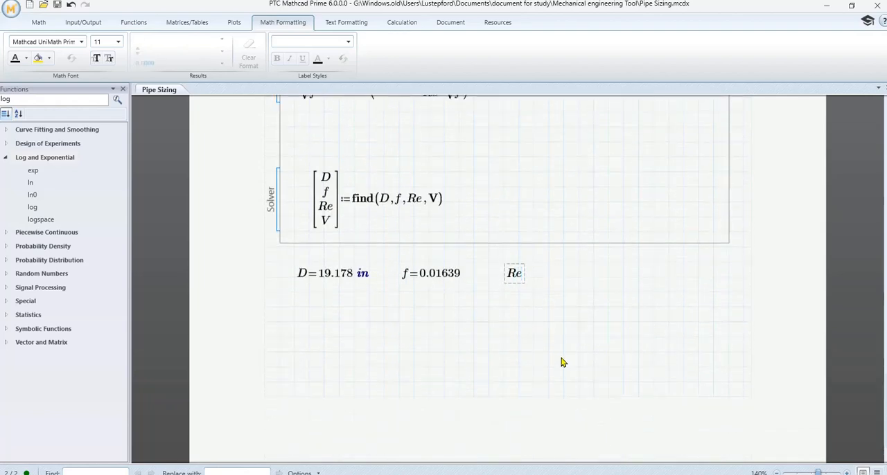
{"action": "type", "text": "=2.038 10⁵"}
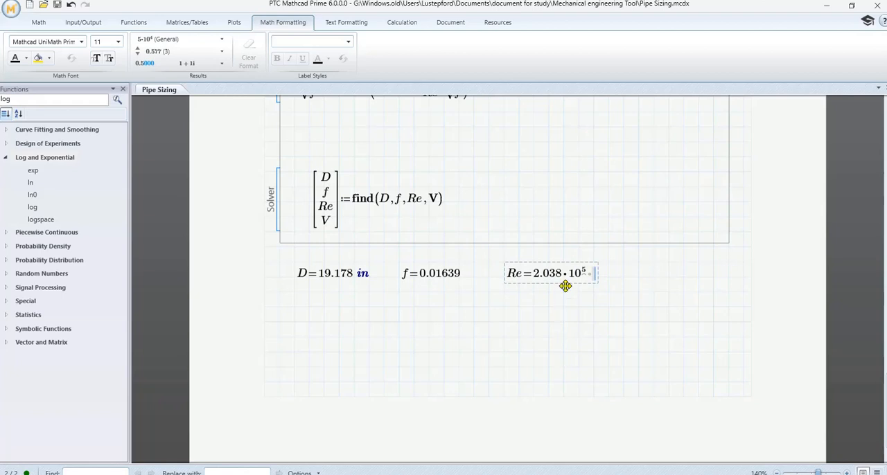
- Set the result format of the Reynolds number to Decimal
{"action": "left_click", "coordinate": [560, 262]}
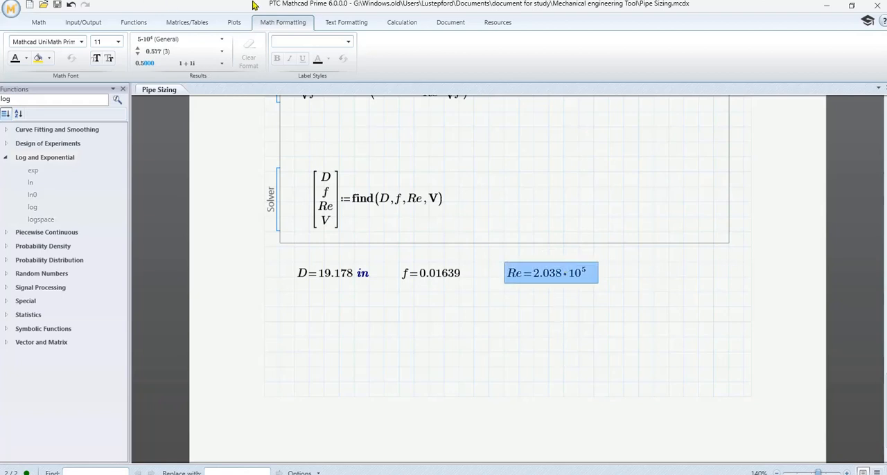
{"action": "left_click", "coordinate": [173, 41]}
{"action": "left_click", "coordinate": [164, 65]}
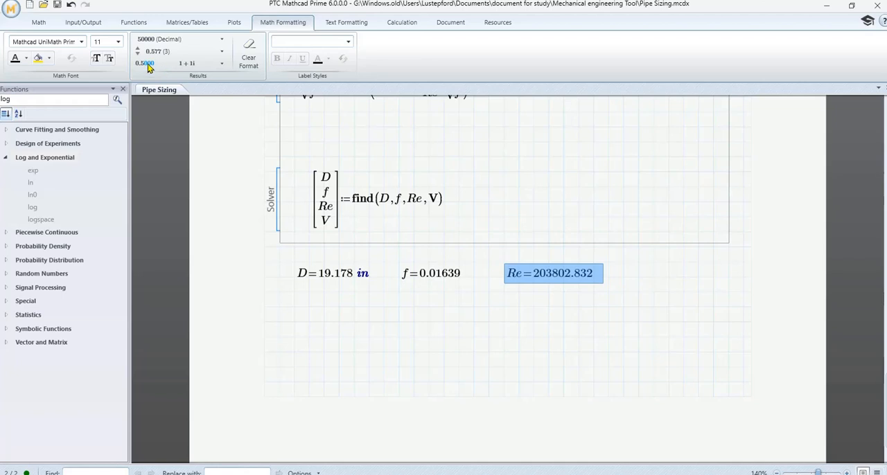
{"action": "left_click", "coordinate": [459, 324]}
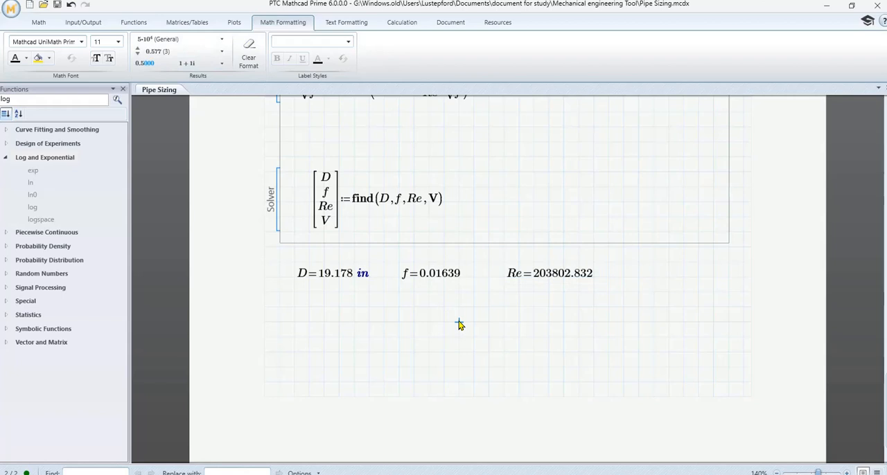
{"action": "left_click", "coordinate": [628, 279]}
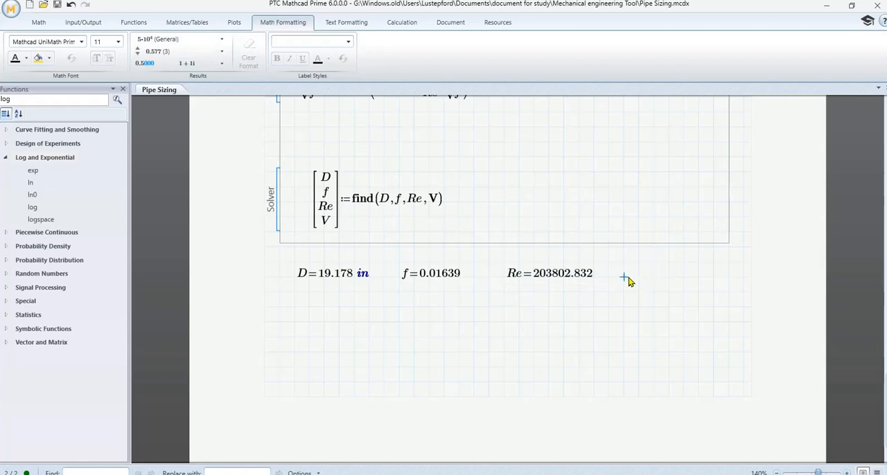
{"action": "left_click", "coordinate": [733, 473]}
{"action": "left_click", "coordinate": [733, 470]}
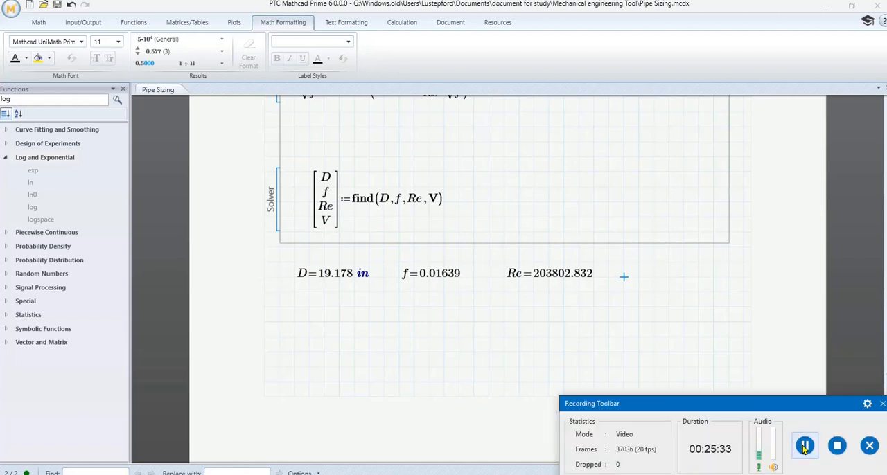
{"action": "left_click", "coordinate": [734, 305]}
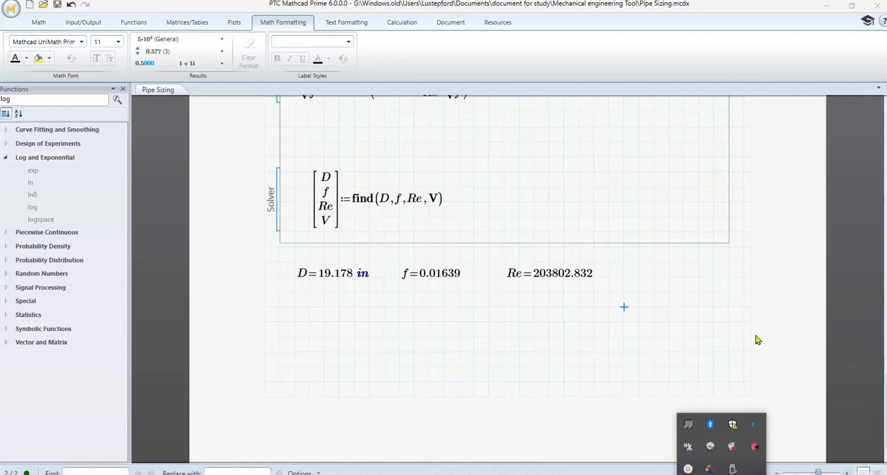
- Set the display precision of the Reynolds number result to zero decimal places
{"action": "left_click", "coordinate": [582, 281]}
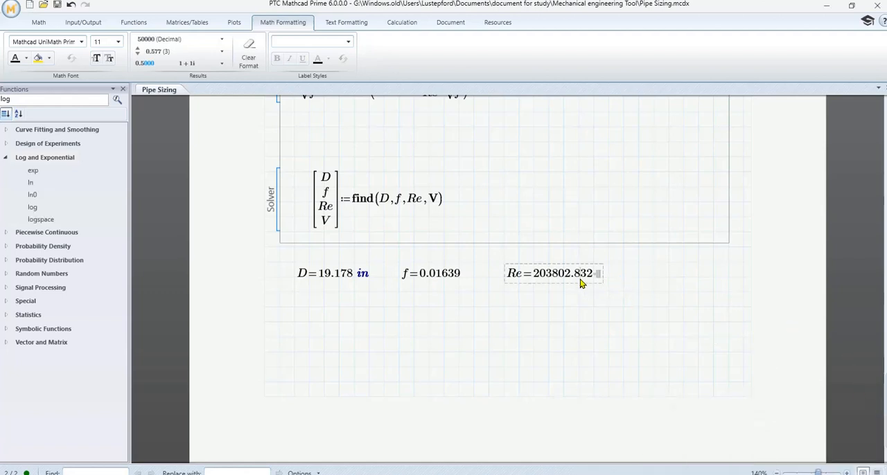
{"action": "left_click", "coordinate": [581, 262]}
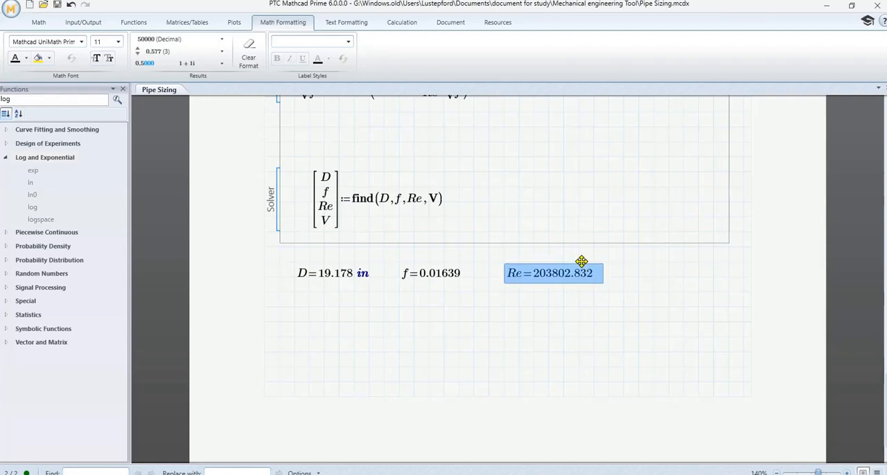
{"action": "left_click", "coordinate": [158, 39]}
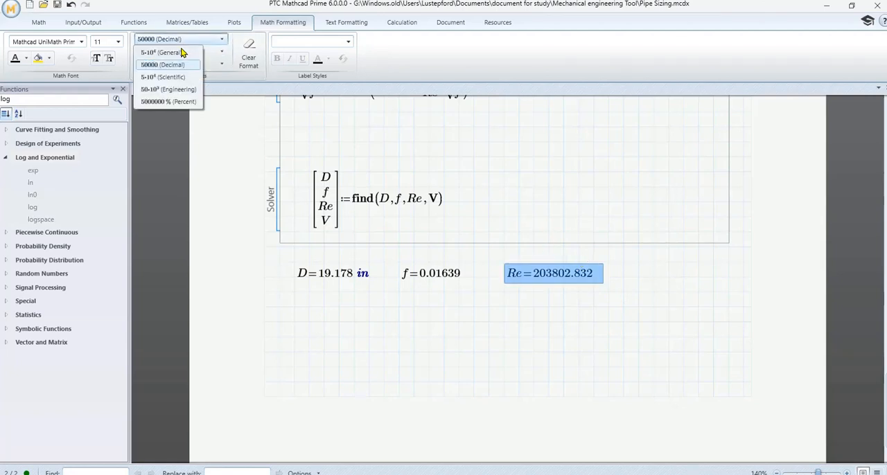
{"action": "left_click", "coordinate": [221, 52]}
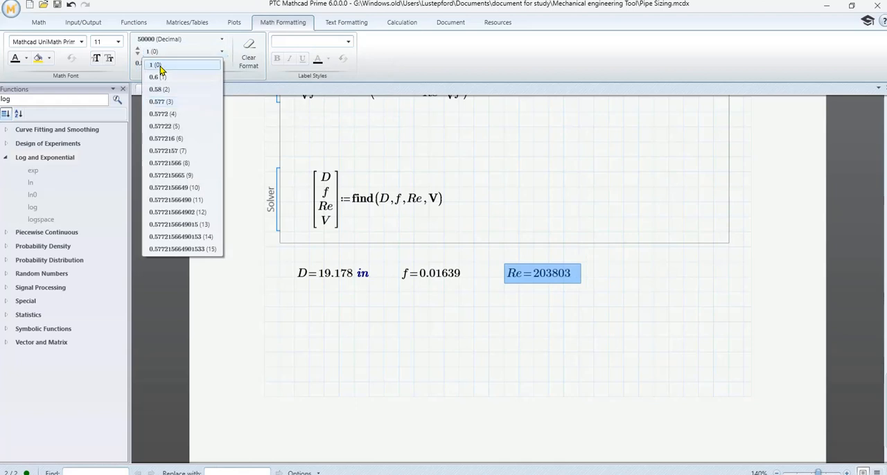
{"action": "left_click", "coordinate": [159, 65]}
{"action": "left_click", "coordinate": [587, 290]}
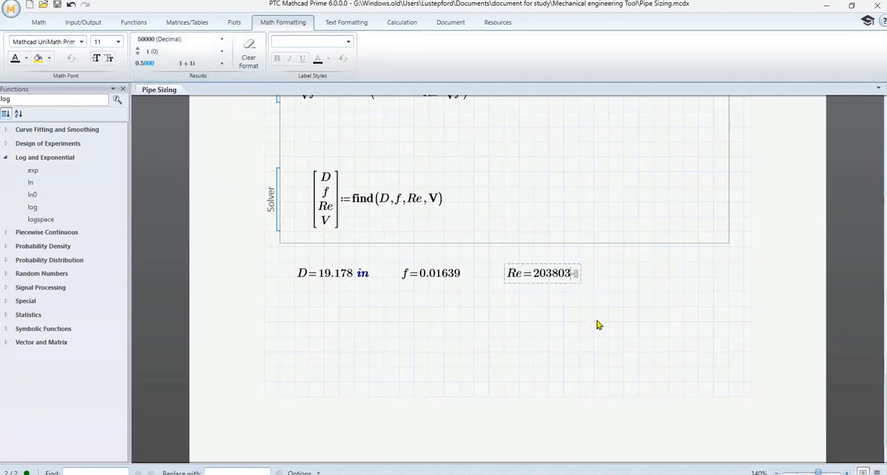
- Evaluate the velocity V beside the Reynolds number result, shown in ft/s
{"action": "left_click", "coordinate": [624, 278]}
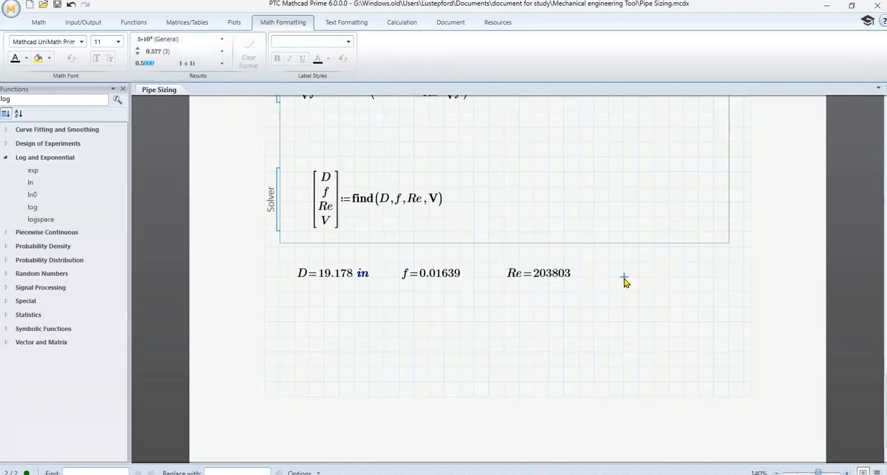
{"action": "type", "text": "V"}
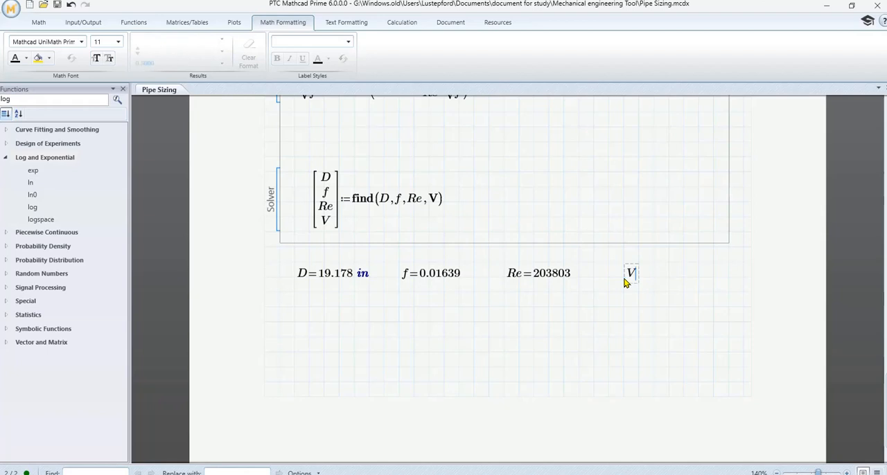
{"action": "type", "text": "=8.099 ft/s"}
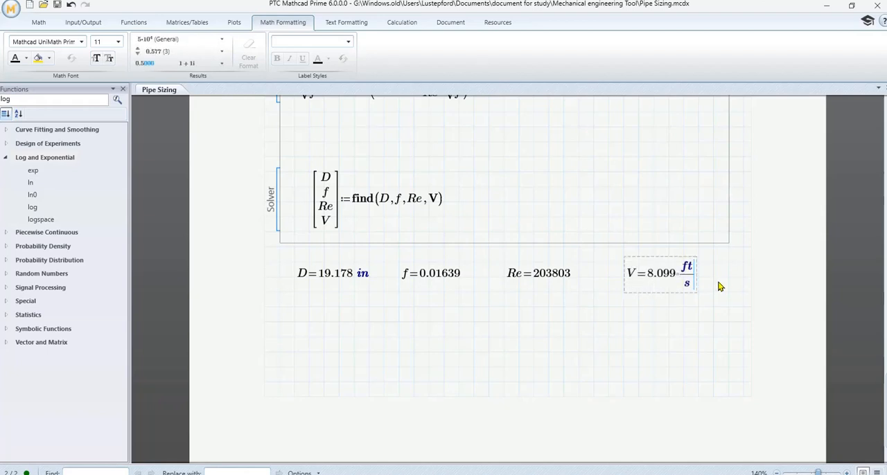
{"action": "left_click", "coordinate": [651, 340]}
{"action": "left_click", "coordinate": [645, 321]}
{"action": "left_click", "coordinate": [669, 253]}
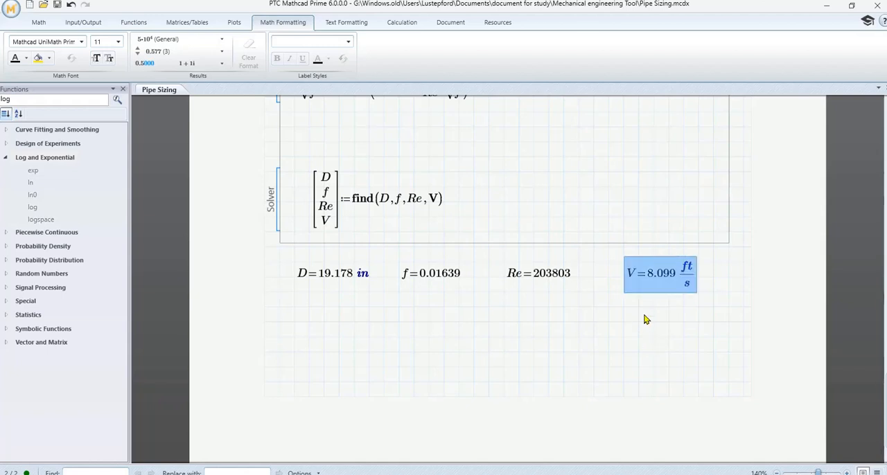
{"action": "left_click", "coordinate": [637, 327]}
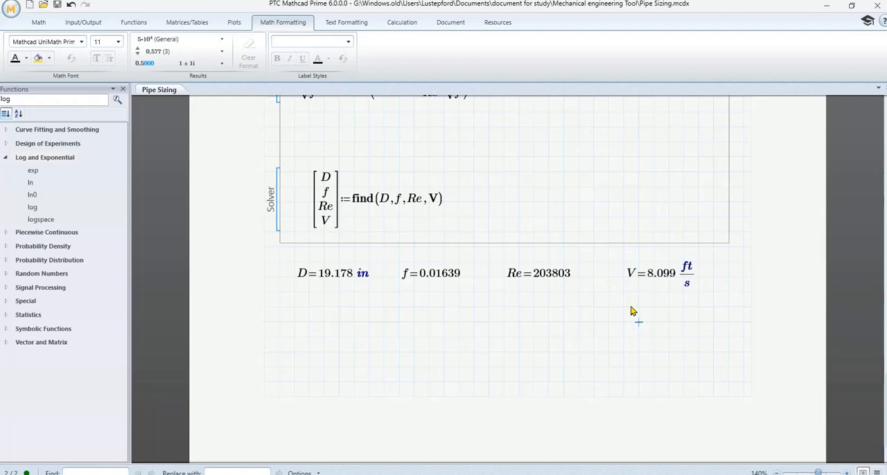